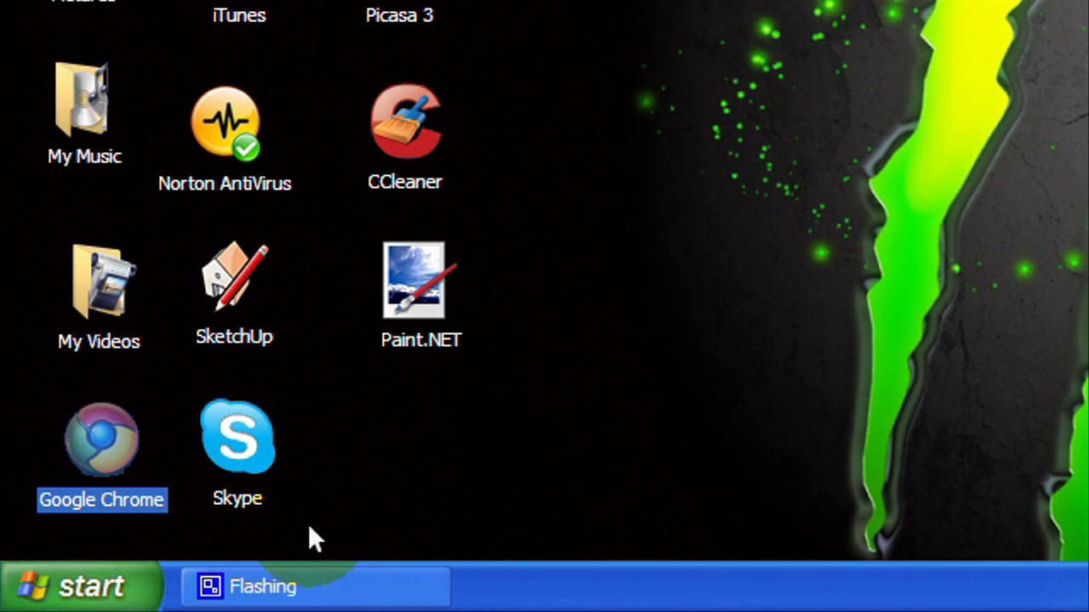
- Launch Google Chrome and go to justhearit.com
click(310, 529)
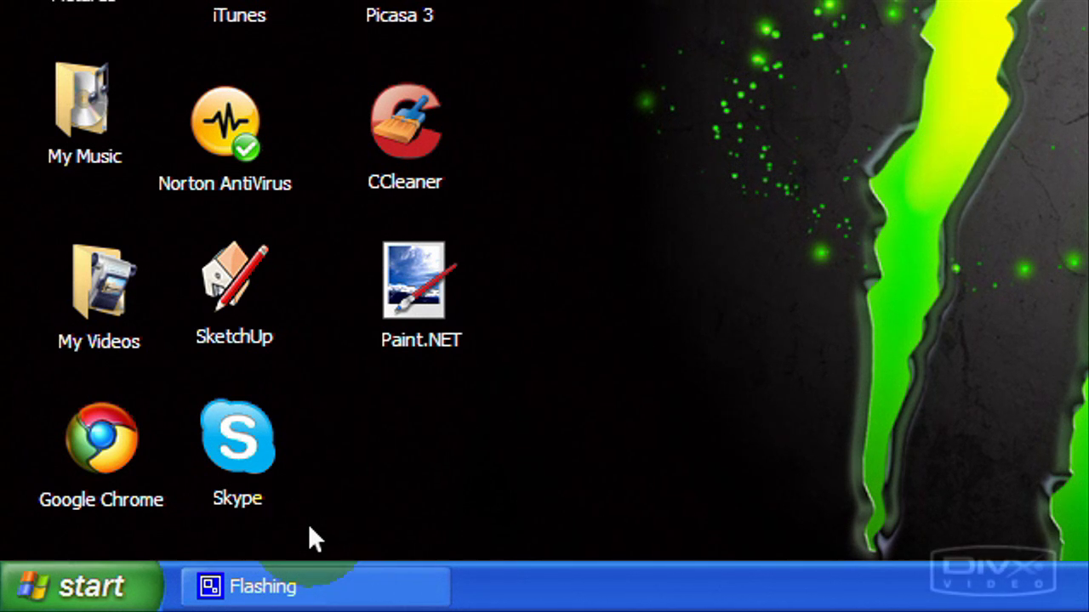
double_click(109, 467)
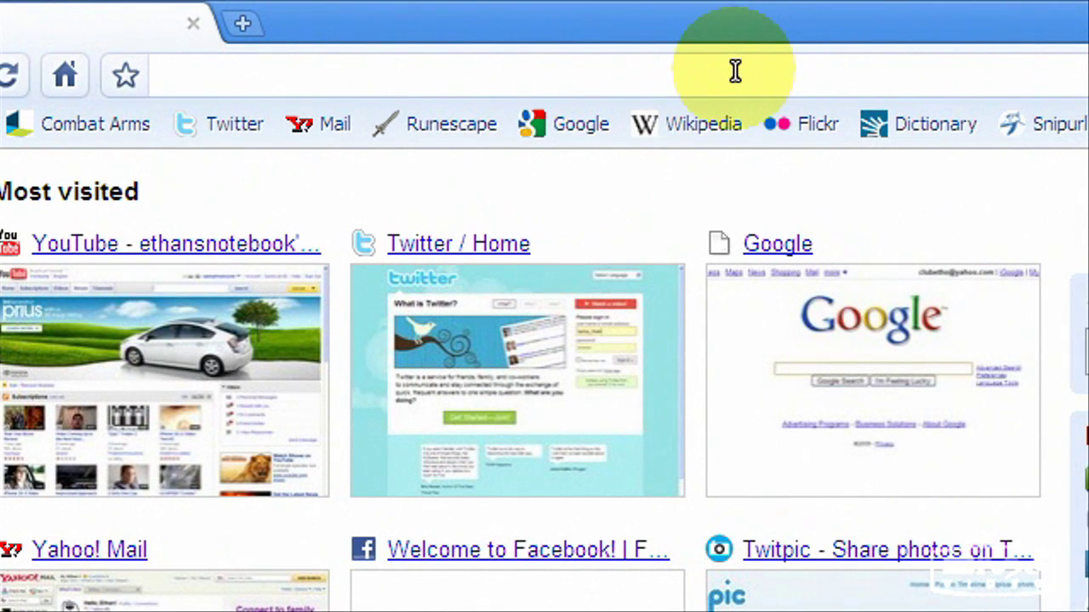
text(justhear)
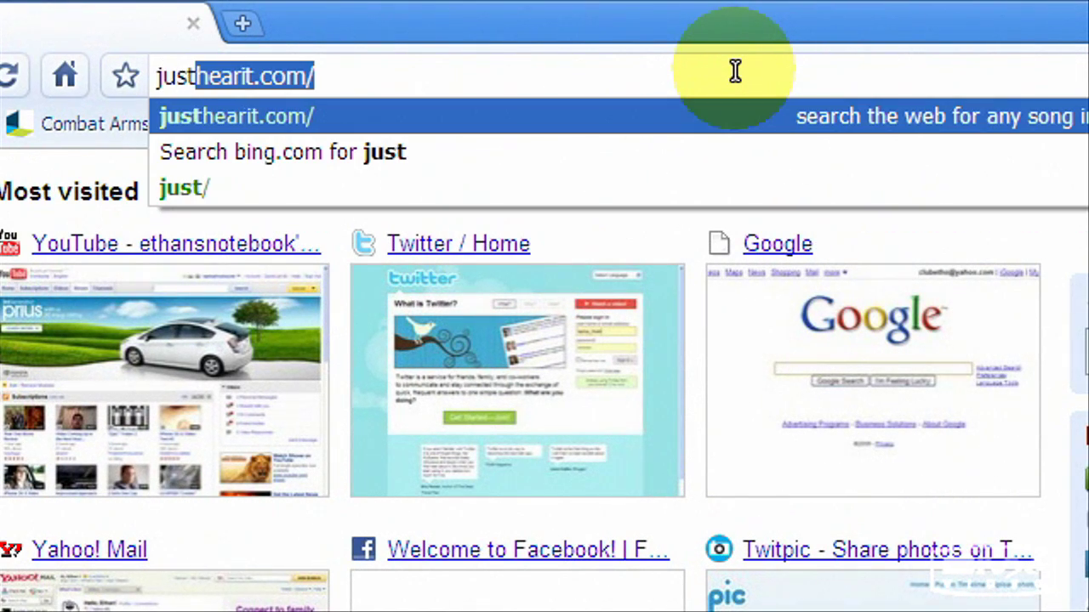
text(it.com)
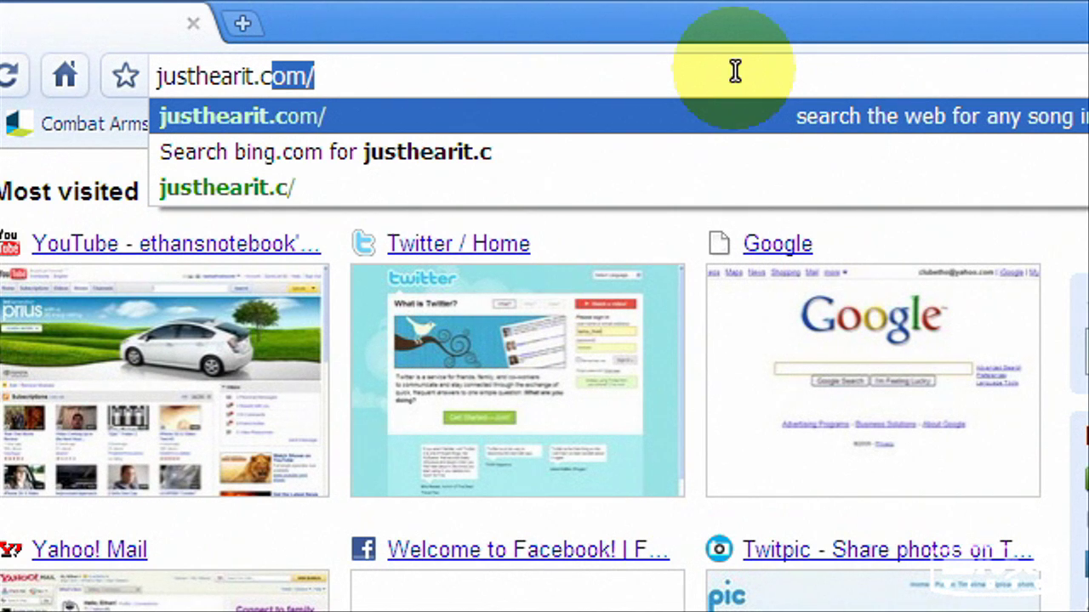
key(Return)
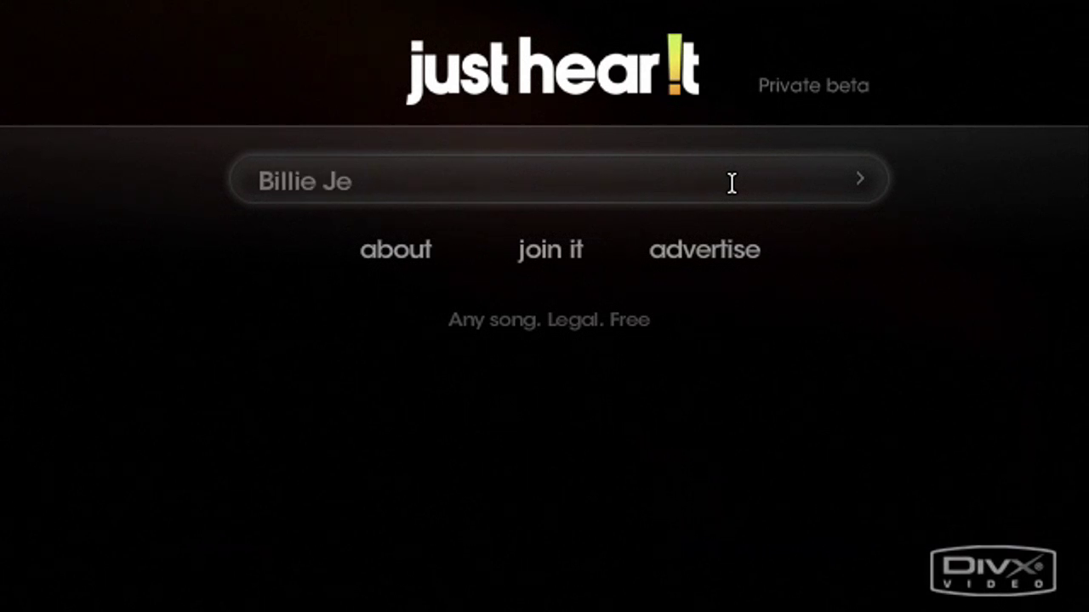
- Search Billie Jean, load the first result, and drag 'Michael Jackson - Billy Jear' into the playlist
key(Return)
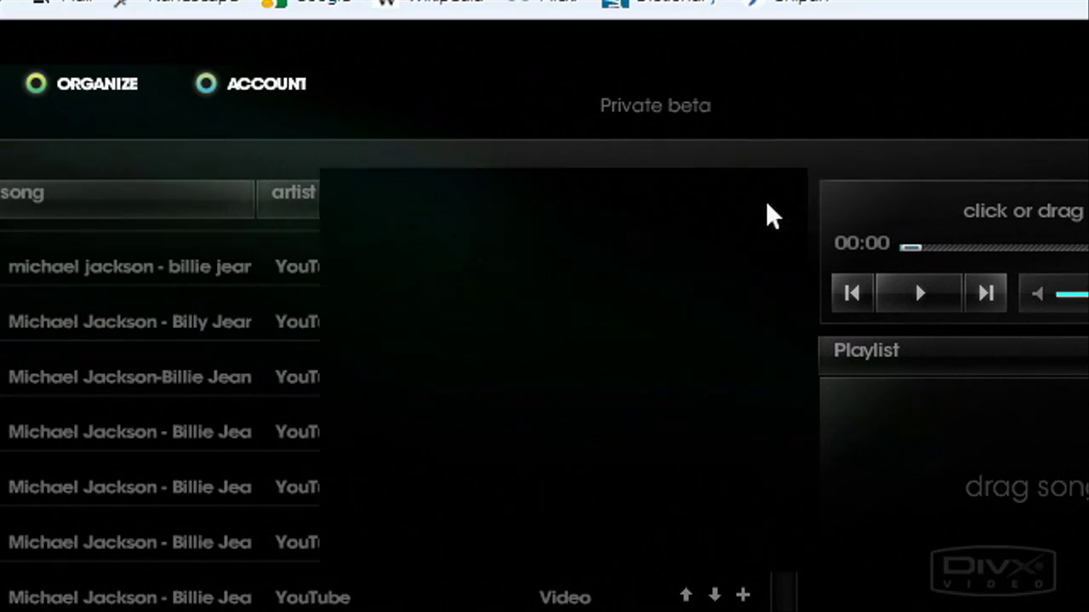
click(391, 281)
click(753, 204)
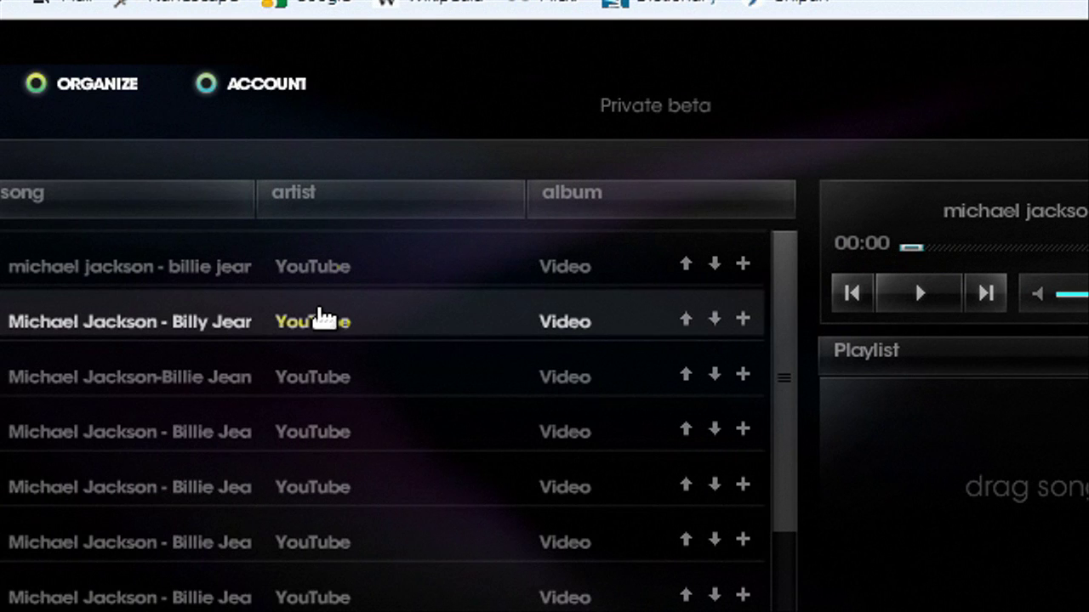
drag(322, 318, 1025, 437)
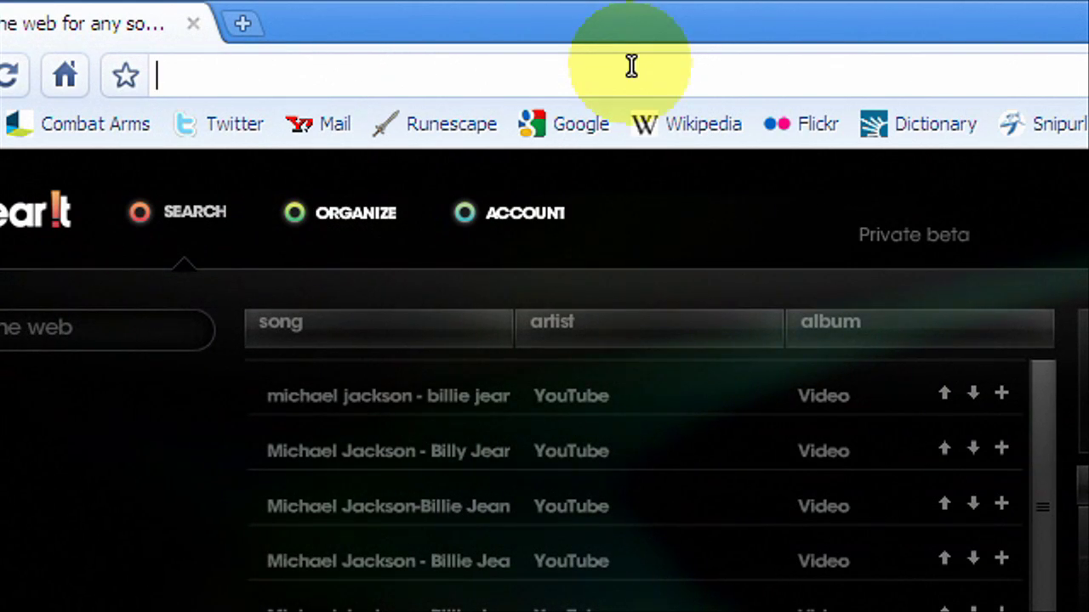
- Go to lyricsfly.com and run a song-title search for 'Billie Jean'
text(lyri)
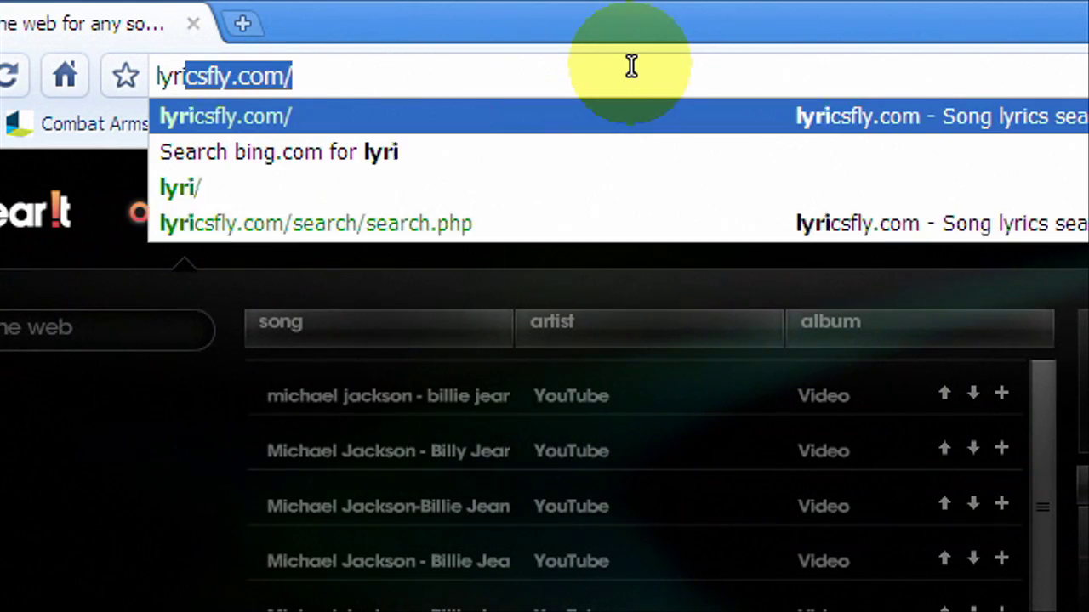
text(csfly.com)
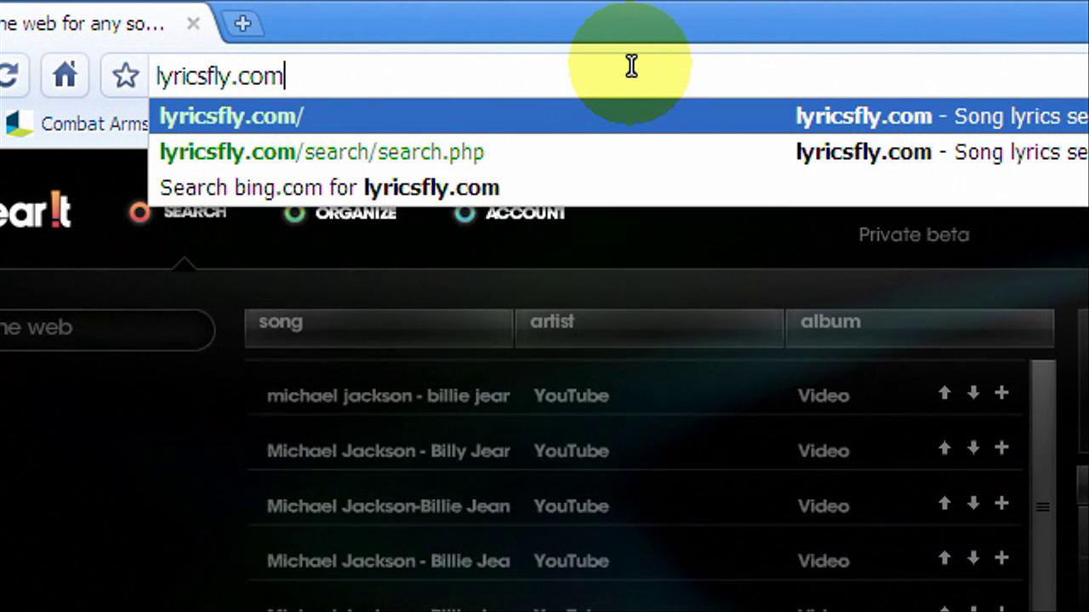
key(Return)
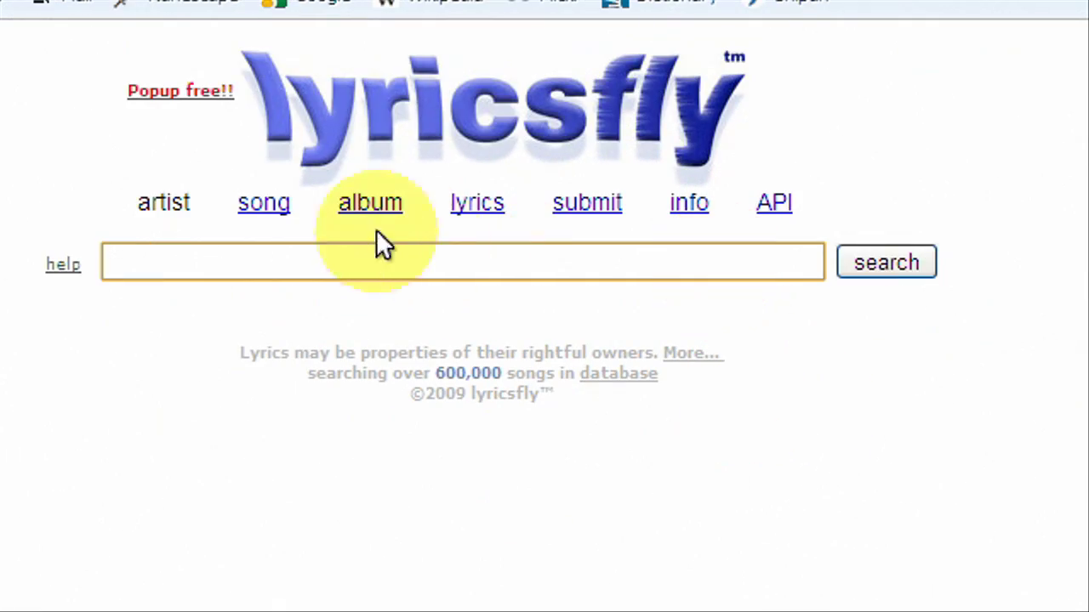
click(284, 206)
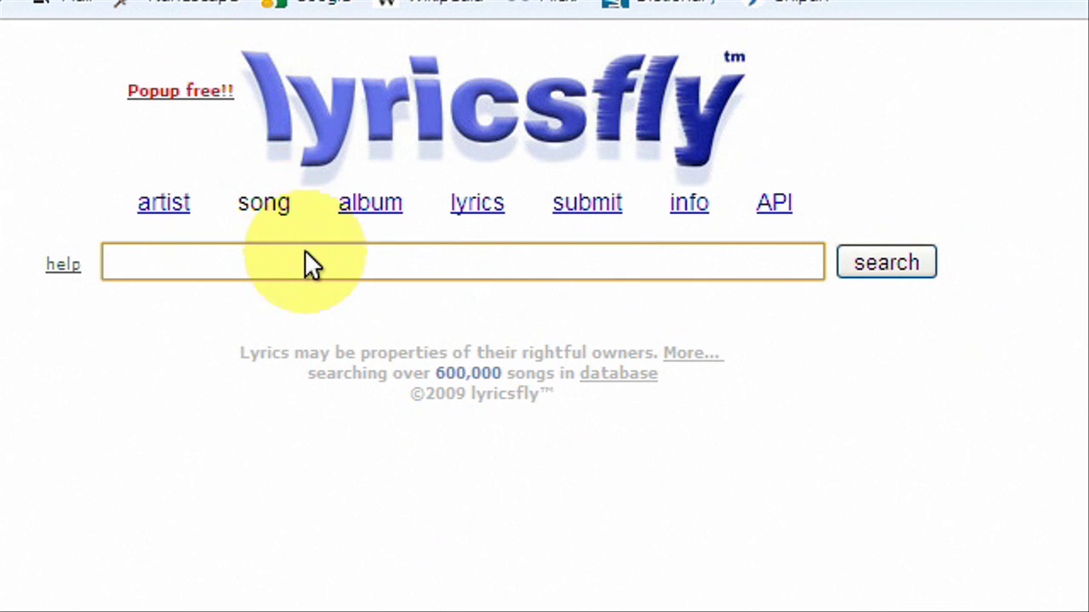
text(Billie Je)
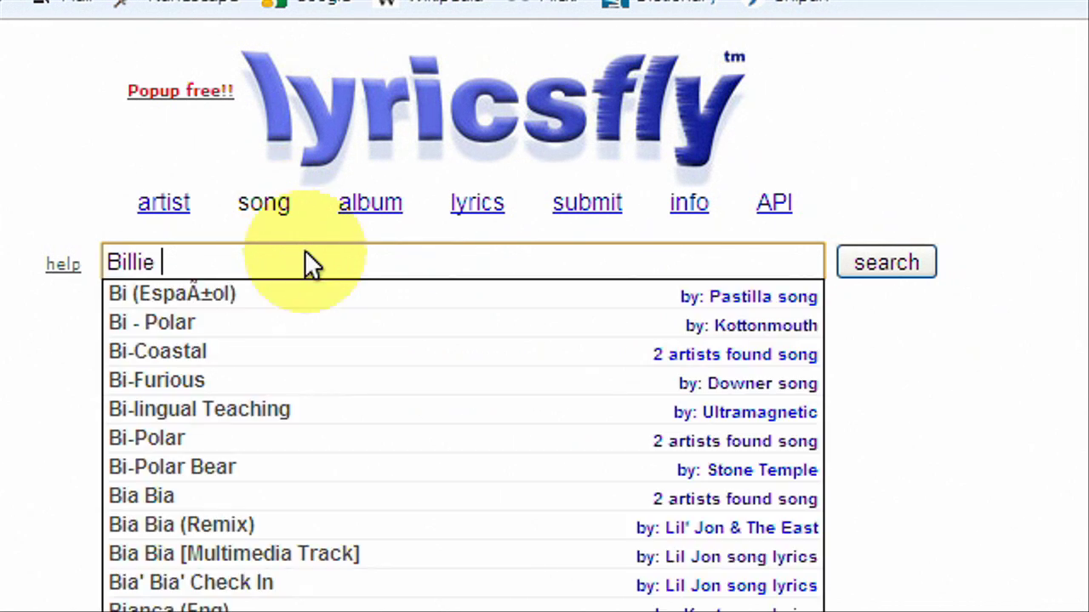
text(an)
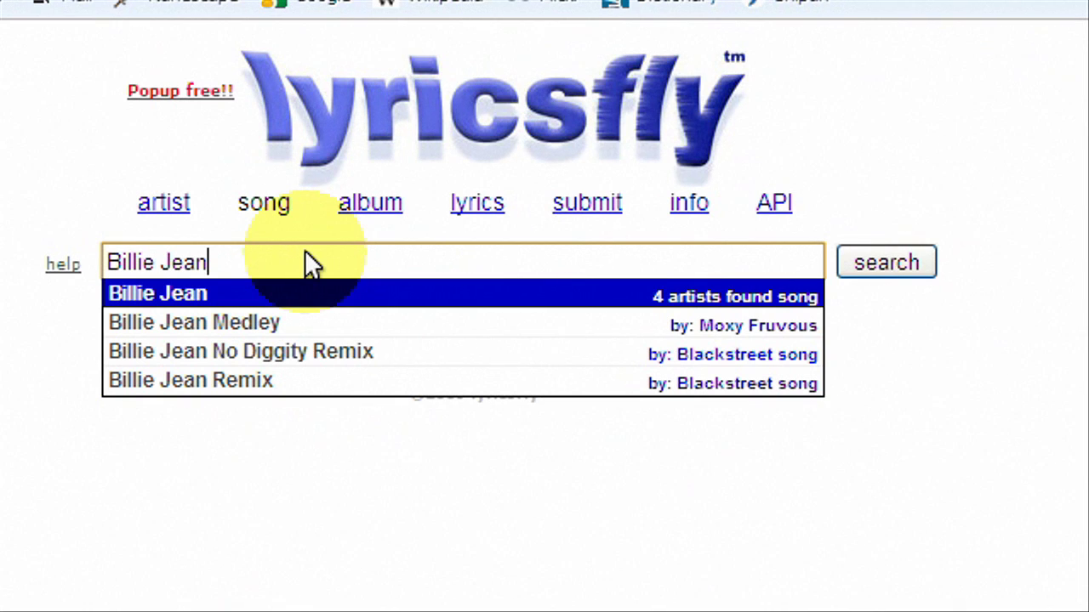
click(878, 264)
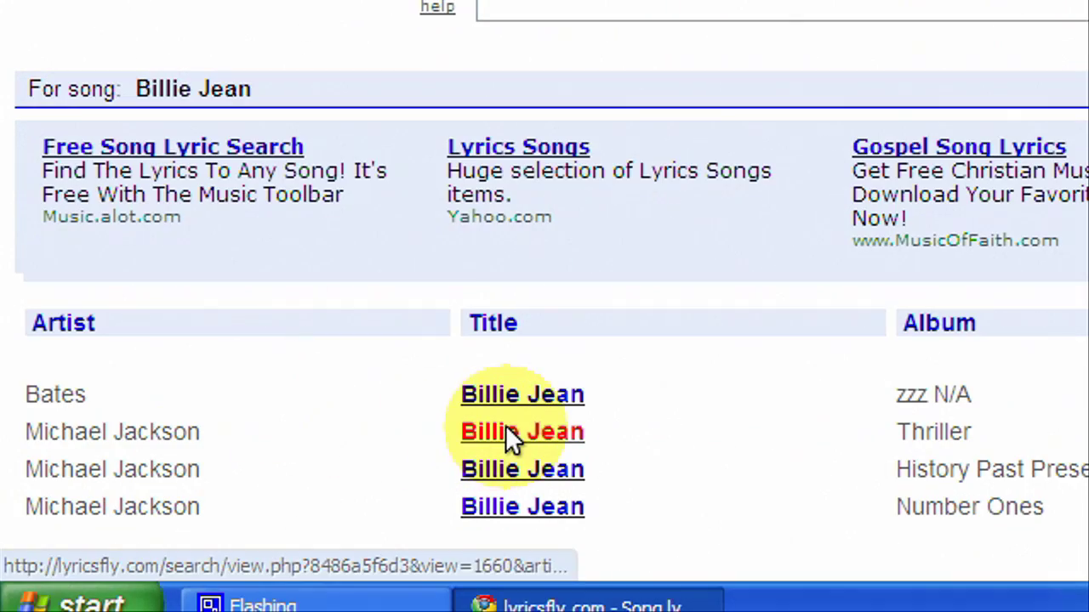
- Open the Michael Jackson Thriller 'Billie Jean' lyrics and scroll down to the AOL music links
click(505, 428)
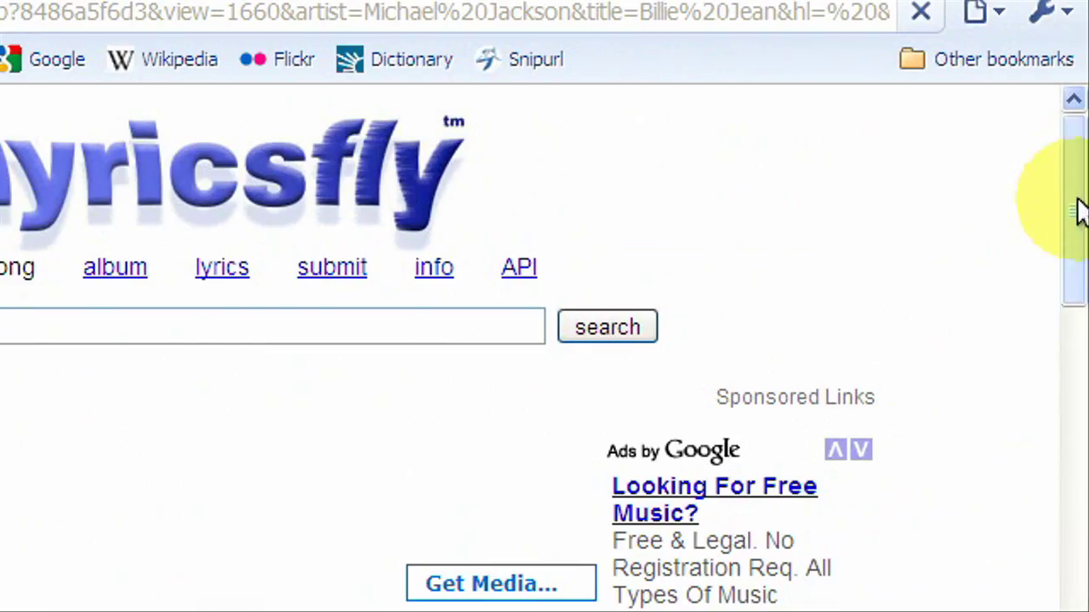
drag(1079, 211, 1084, 352)
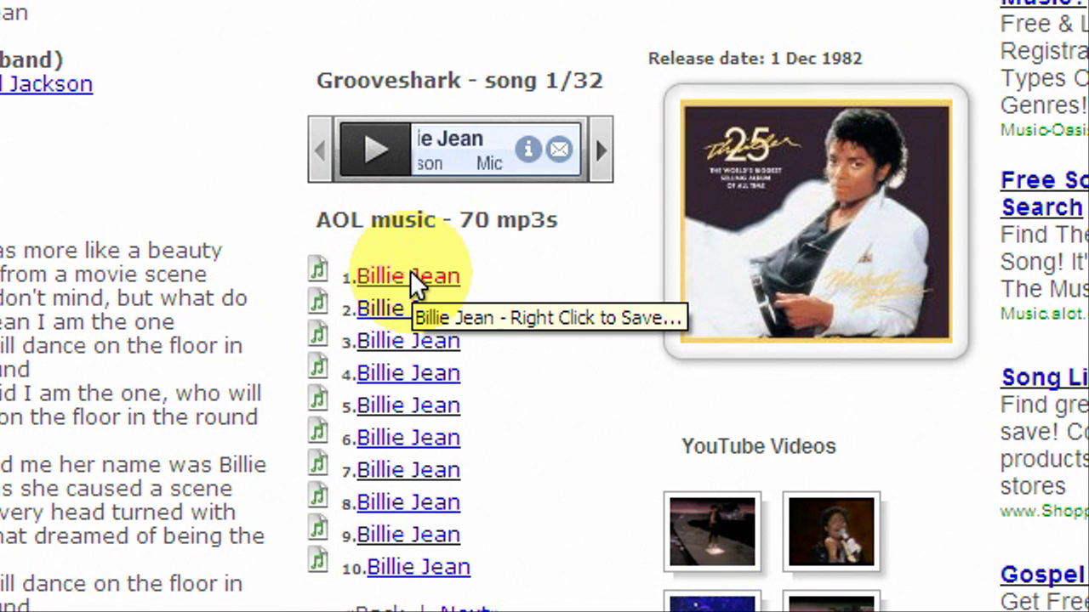
- Save the first AOL mp3 link to the Desktop under the name 'Billie Jean'
right_click(412, 281)
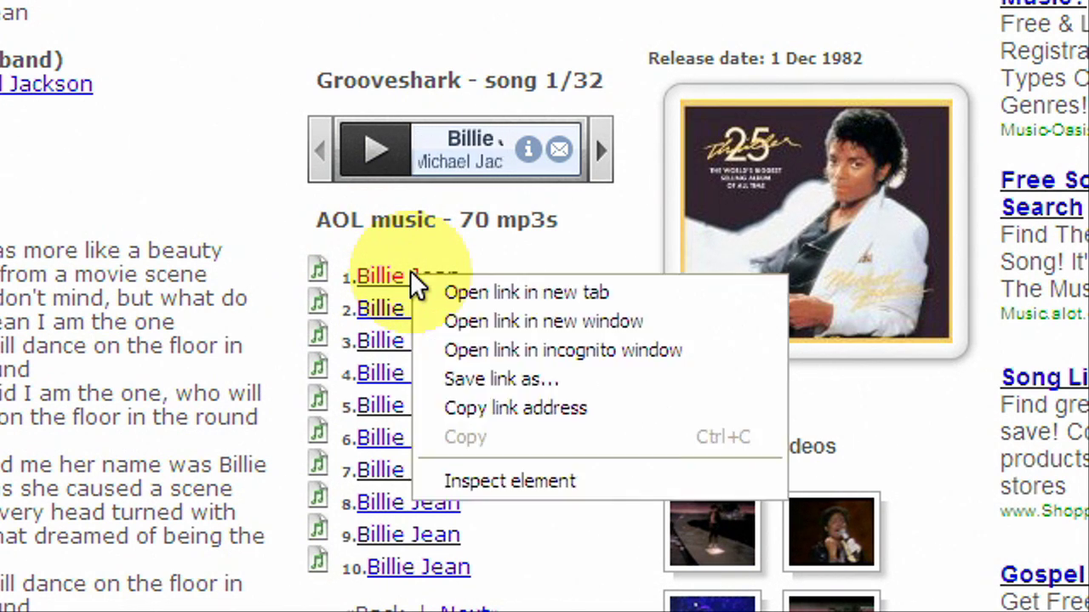
click(520, 385)
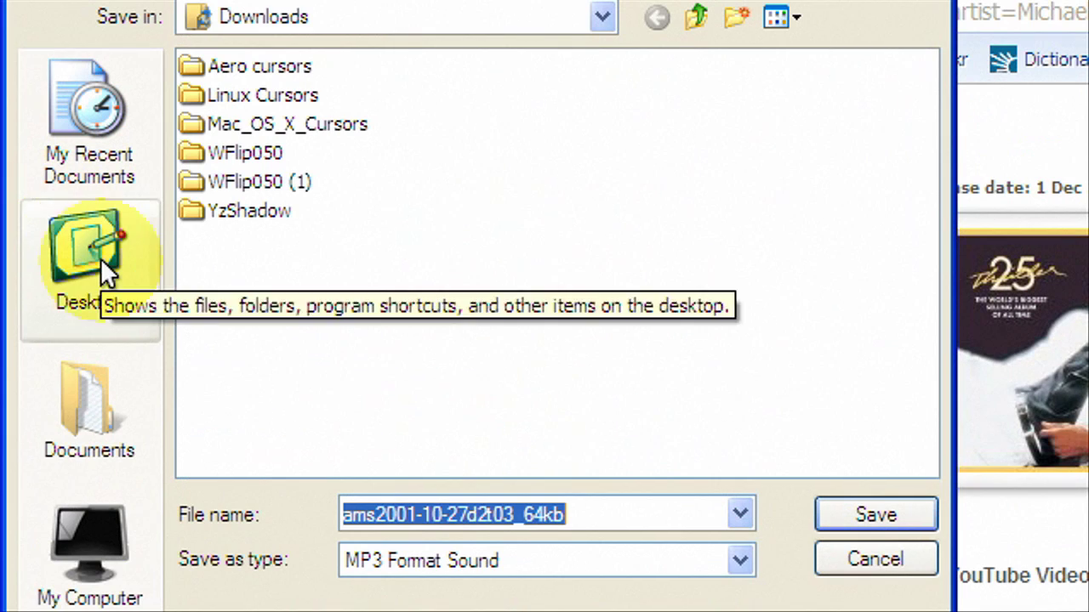
click(35, 143)
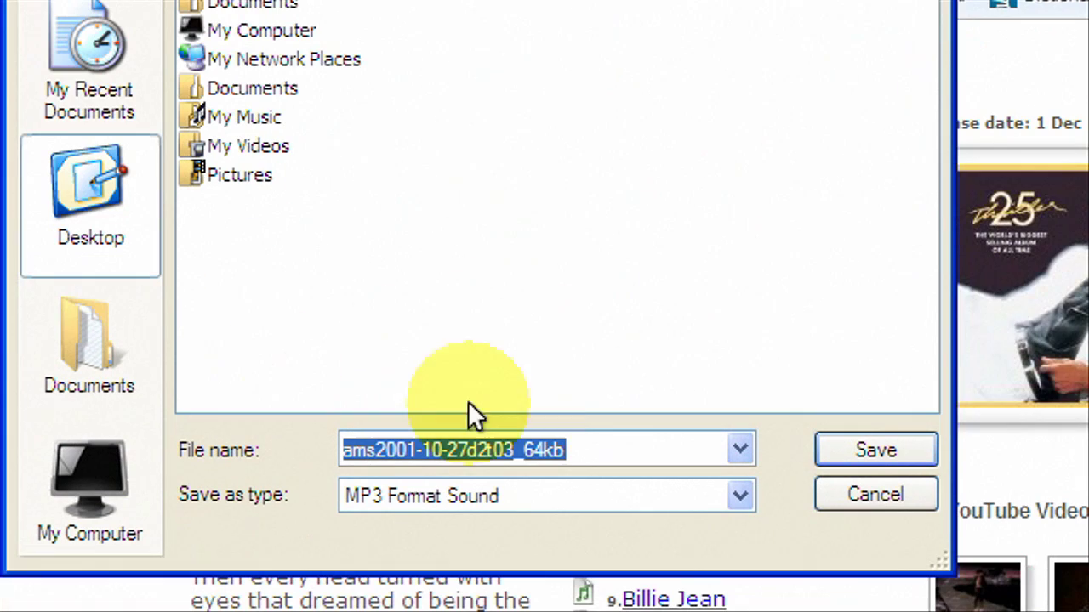
key(BackSpace)
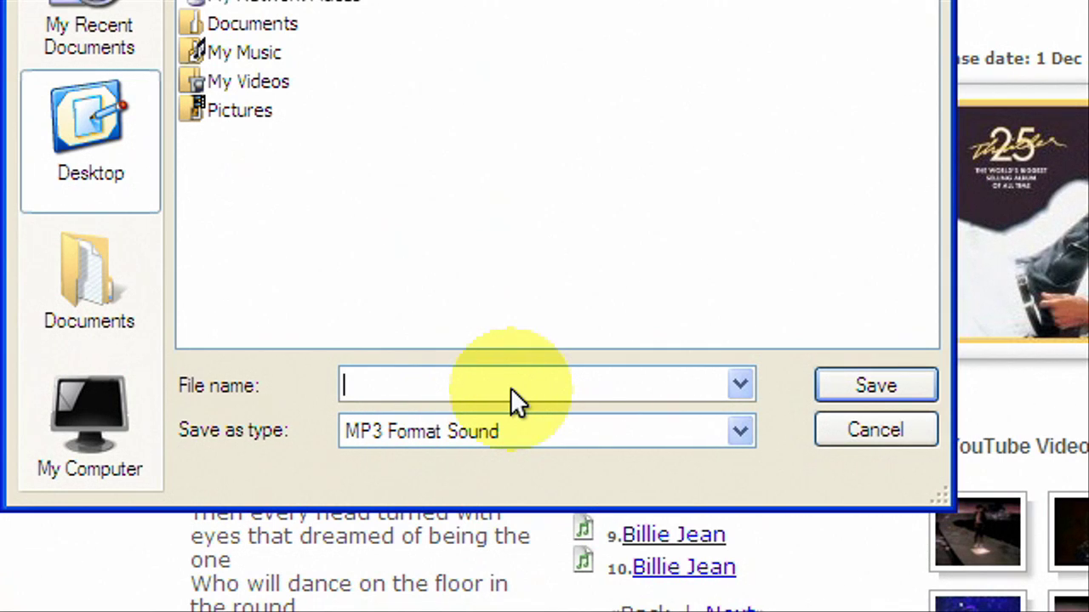
text(Billie Jean)
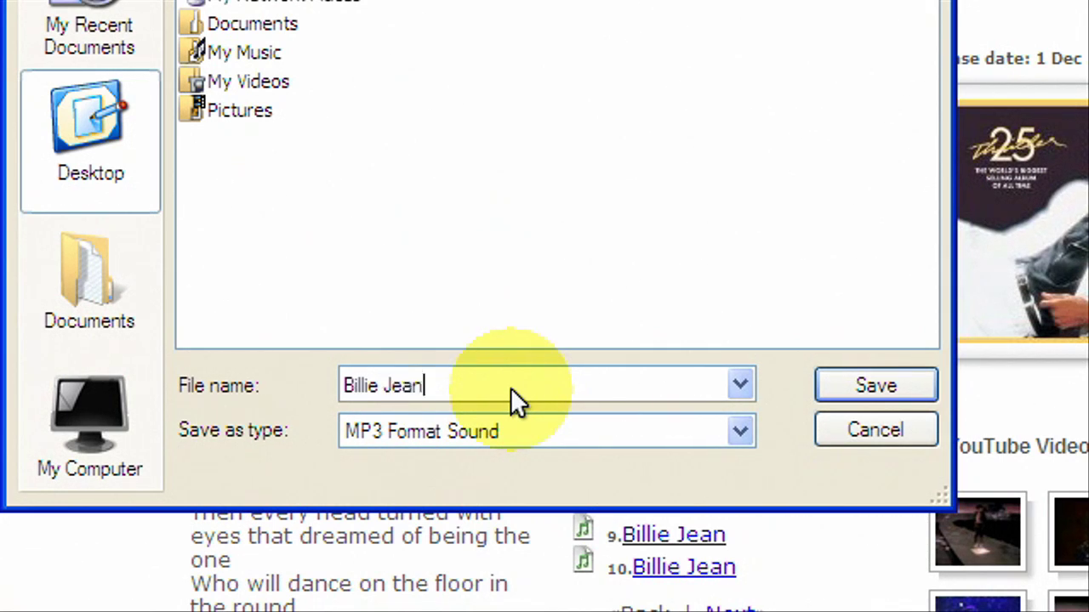
click(801, 386)
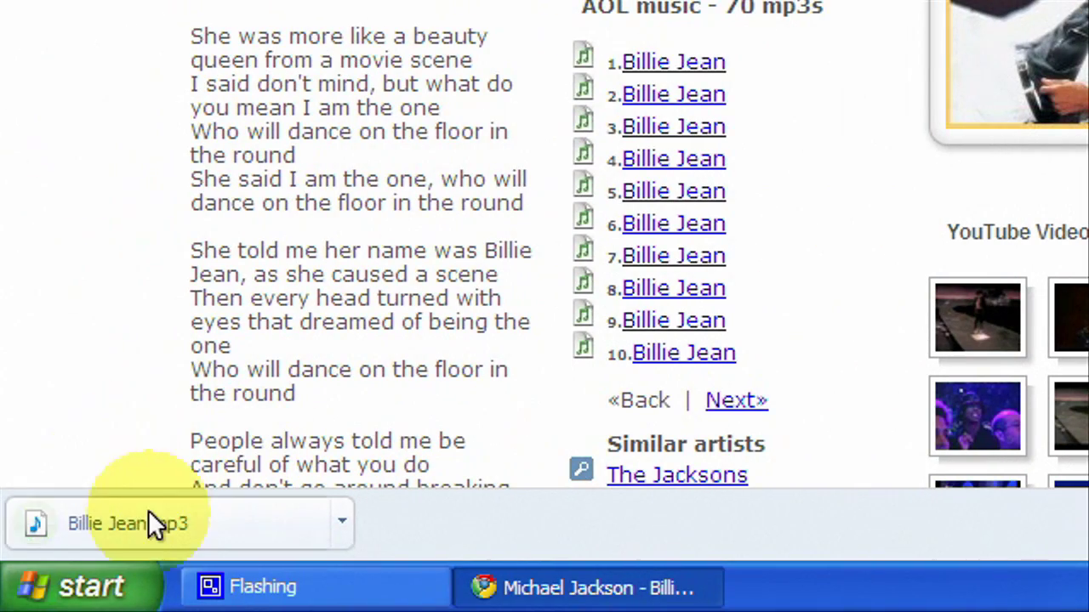
- Open the downloaded Billie Jean.mp3 in Windows Media Player, play it briefly, then pause
click(152, 522)
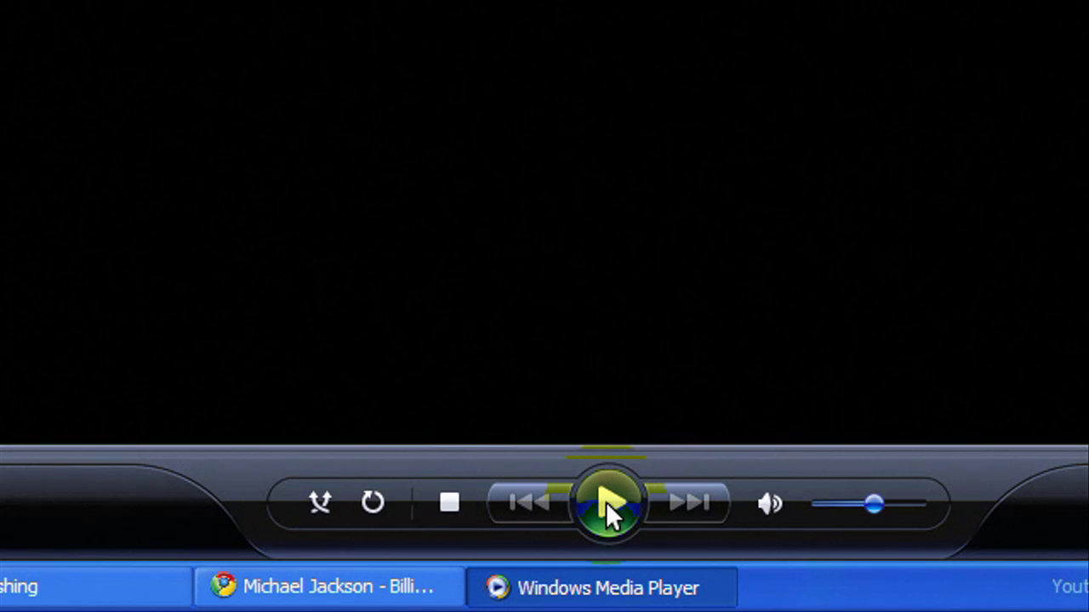
click(605, 502)
click(606, 502)
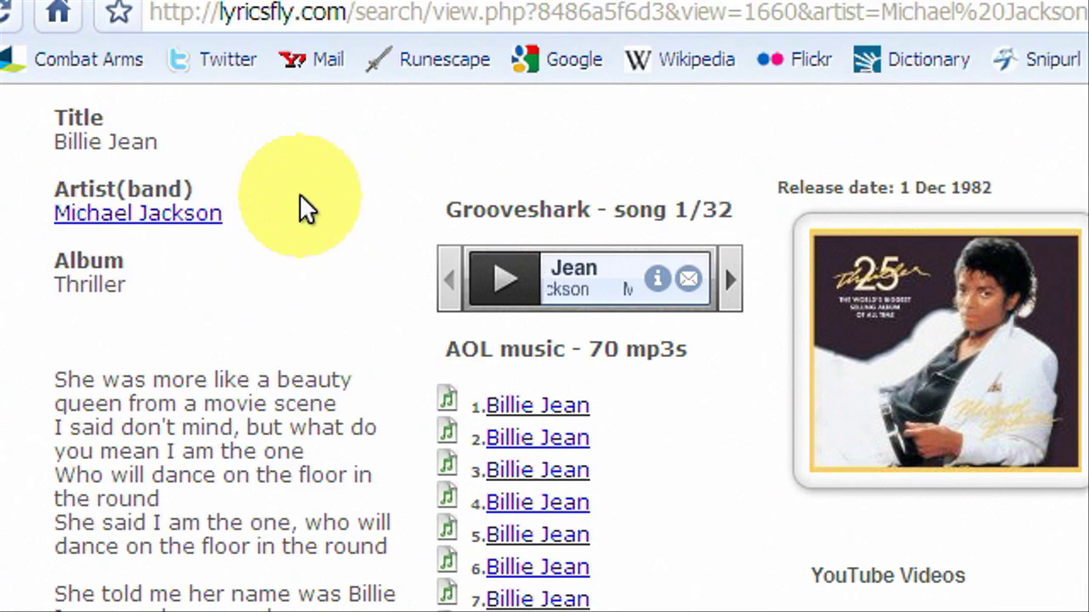
scroll(308, 171, up, 5)
click(306, 77)
key(BackSpace)
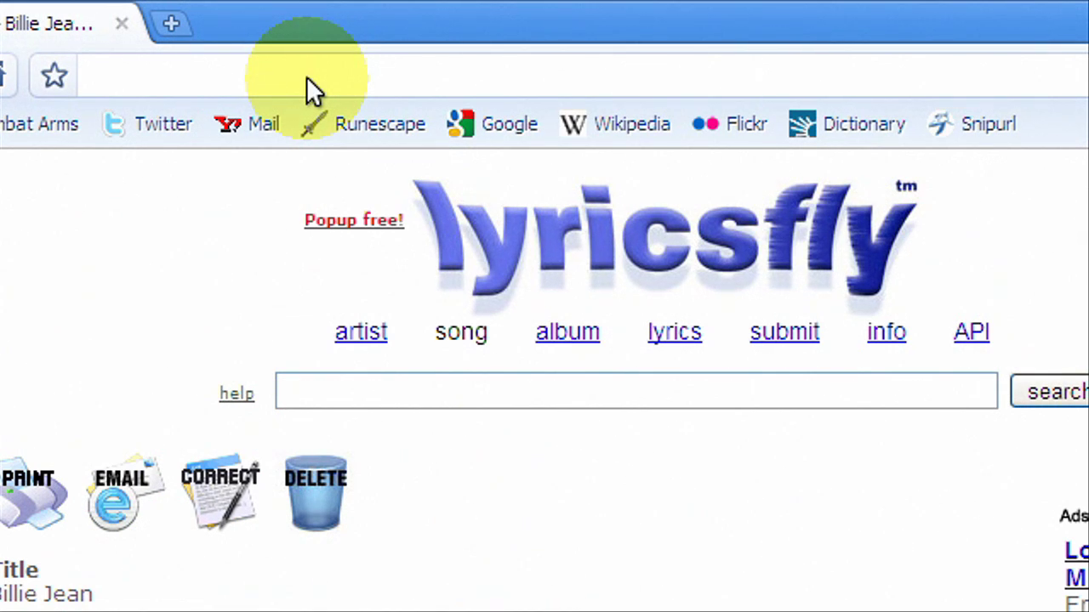
text(wwwww)
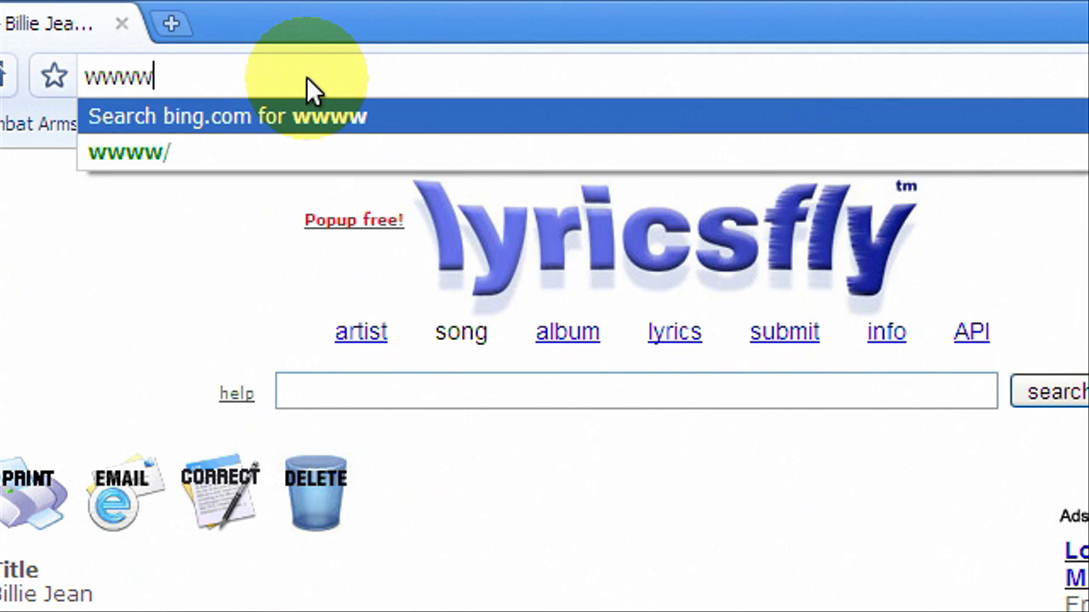
key(BackSpace)
key(BackSpace)
text(.)
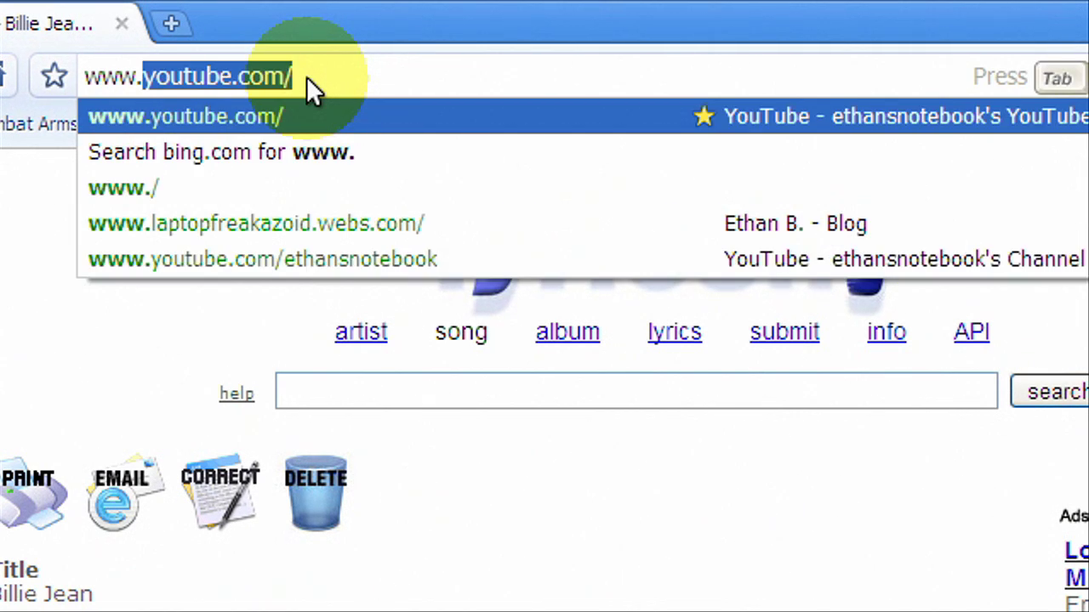
text(groove)
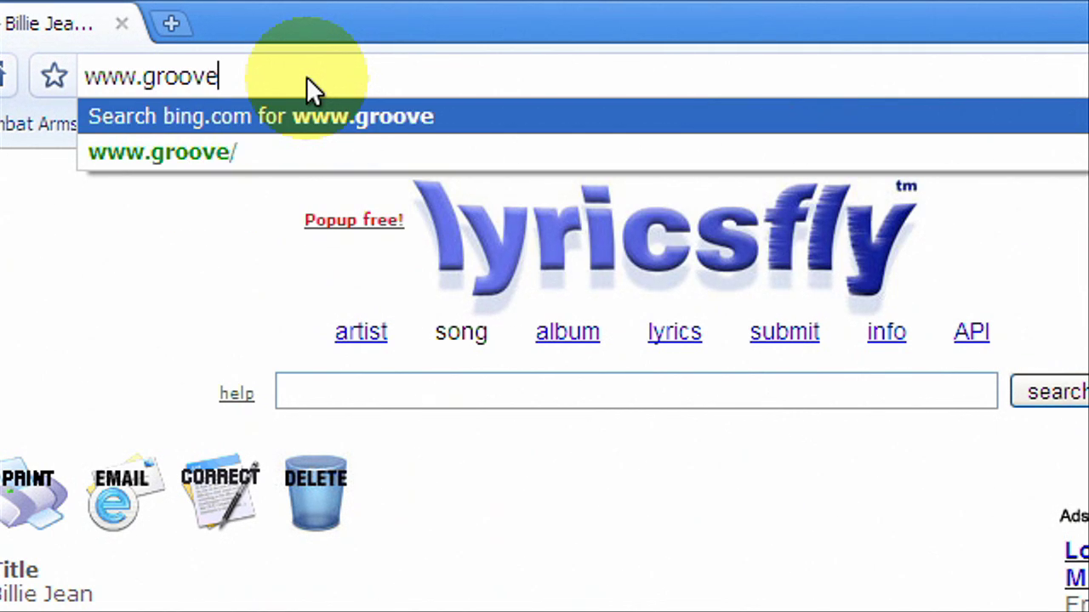
text(shark.com)
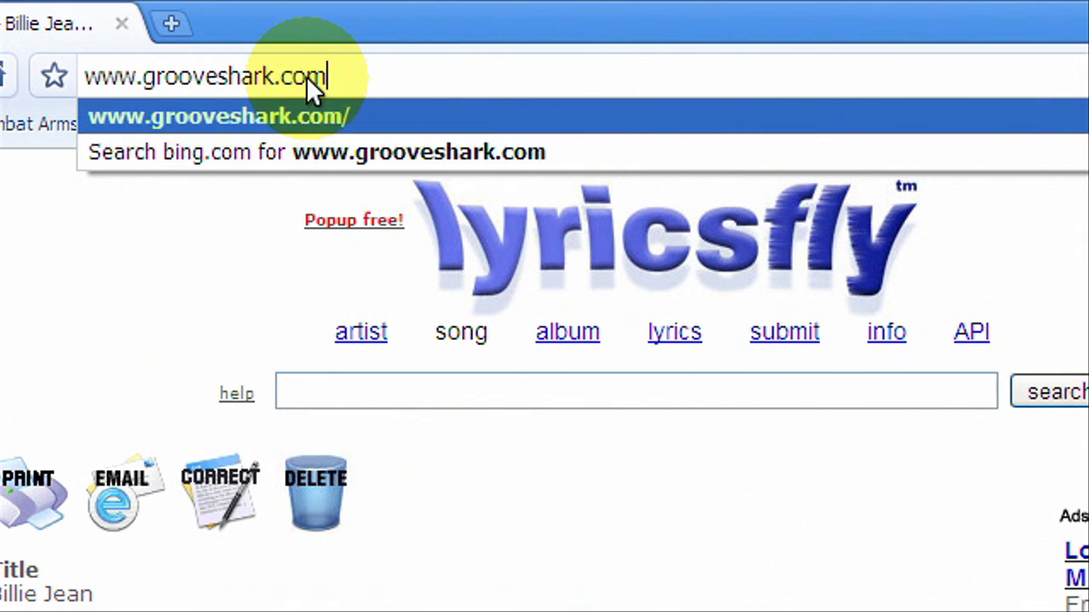
key(Return)
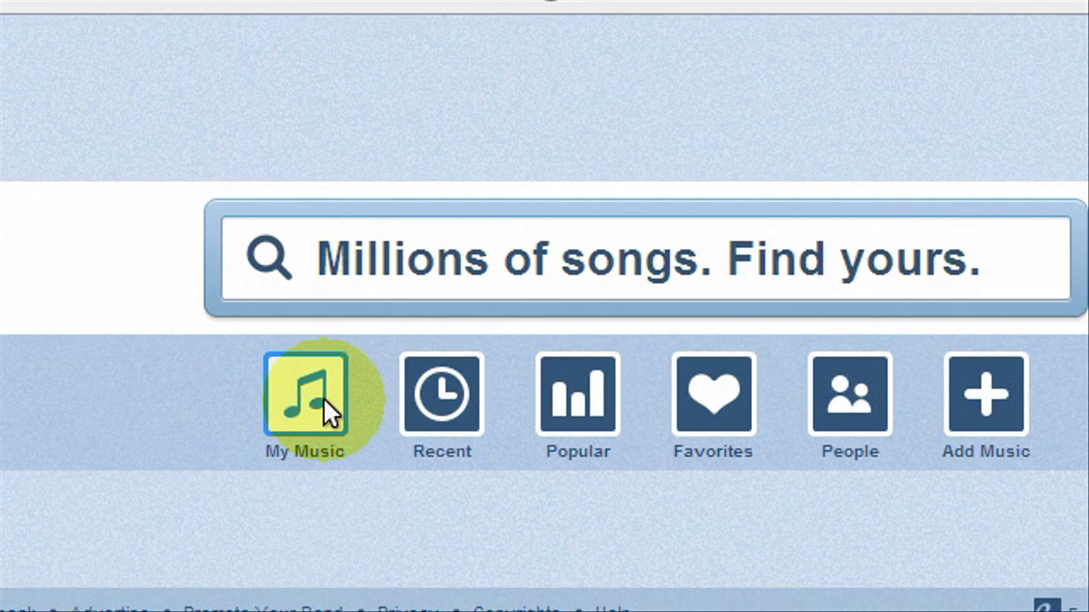
- Open My Music and search Grooveshark for 'Billie Jean'
click(323, 399)
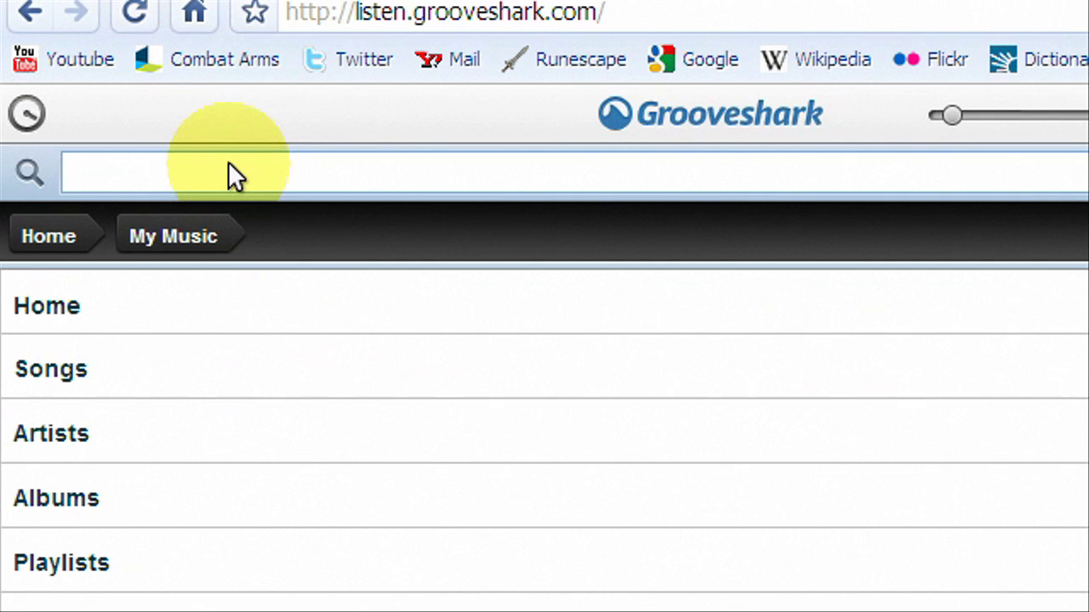
click(228, 97)
text(Billi)
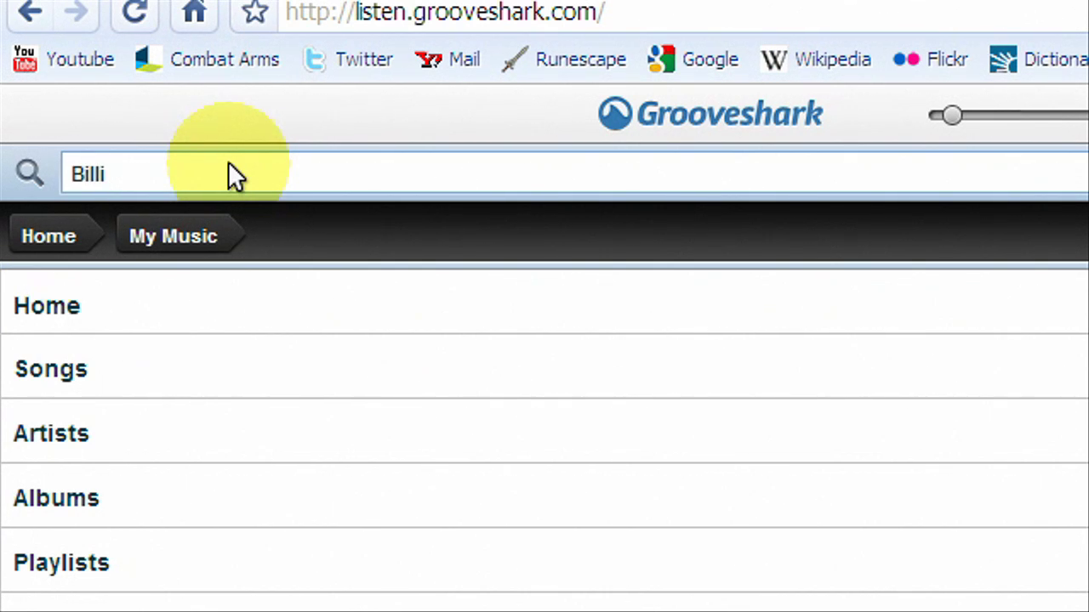
text(e Jean)
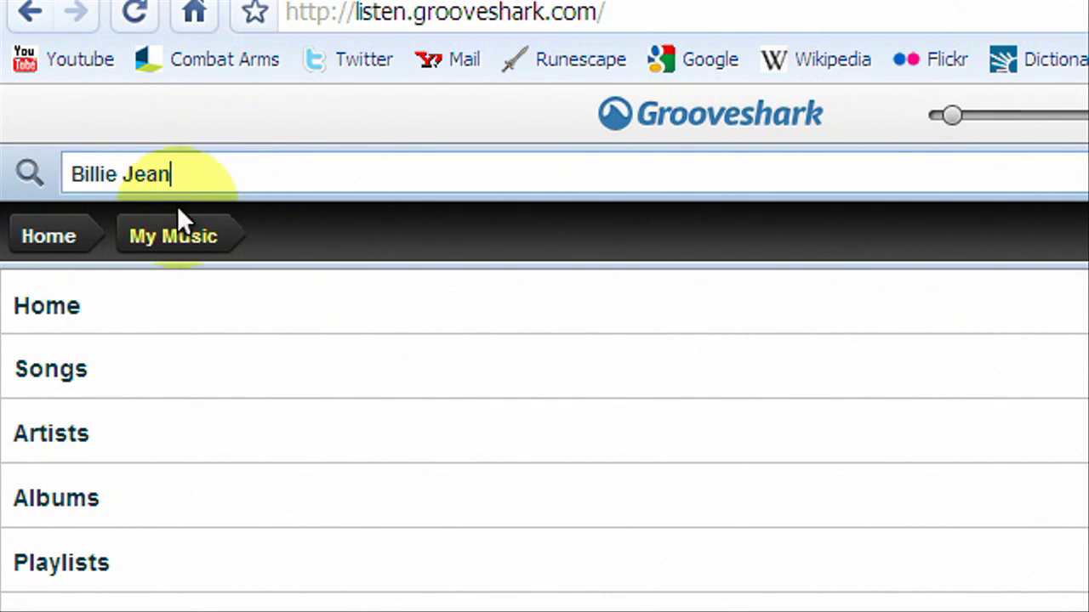
key(Return)
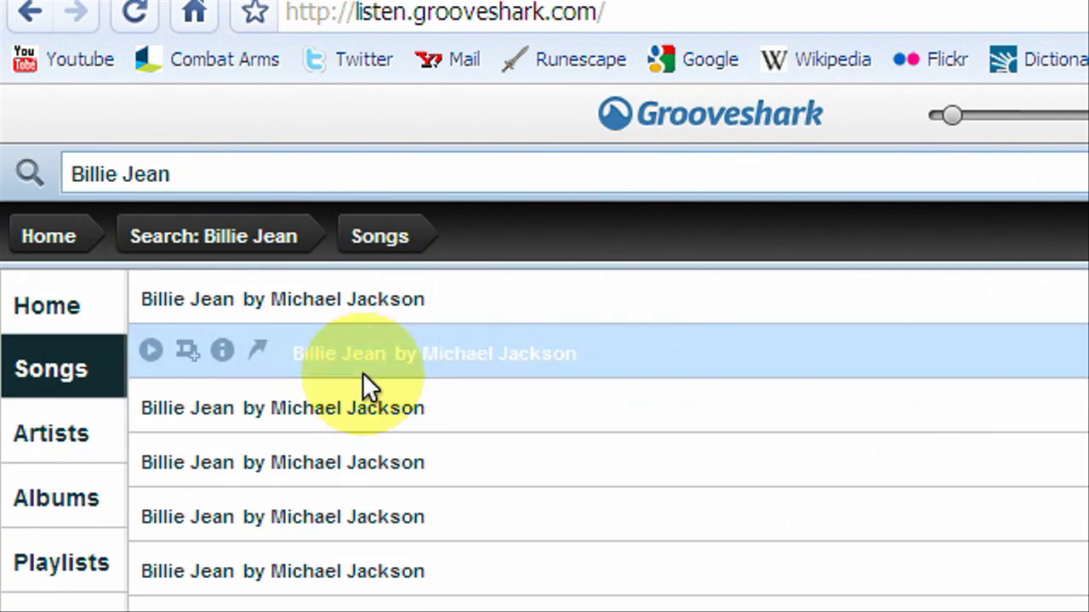
- Select the first Billie Jean result, play it a few seconds, pause, and close the song details
click(362, 374)
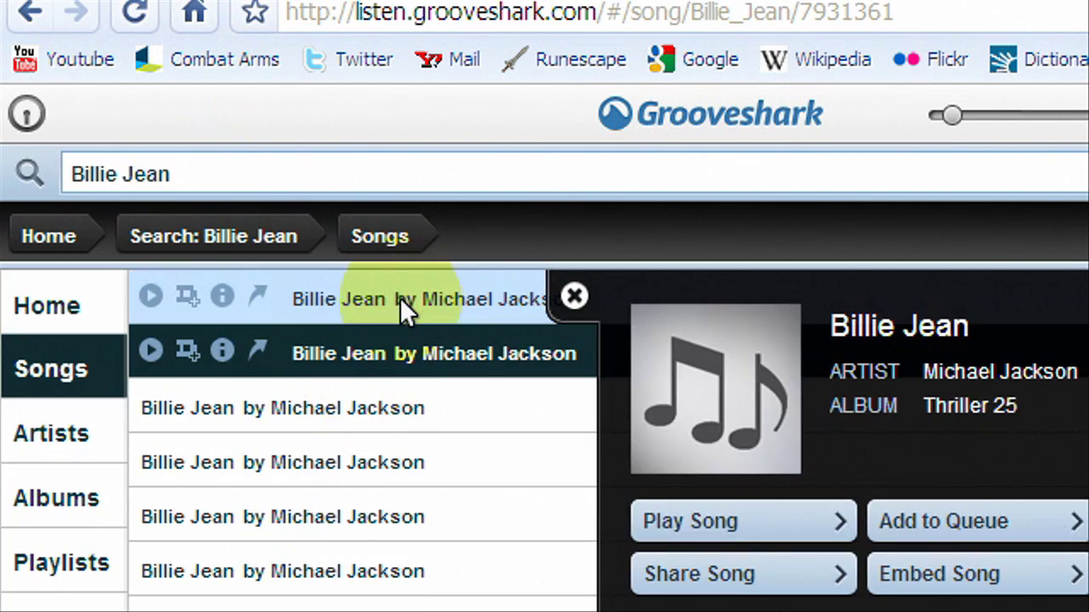
click(400, 297)
click(160, 288)
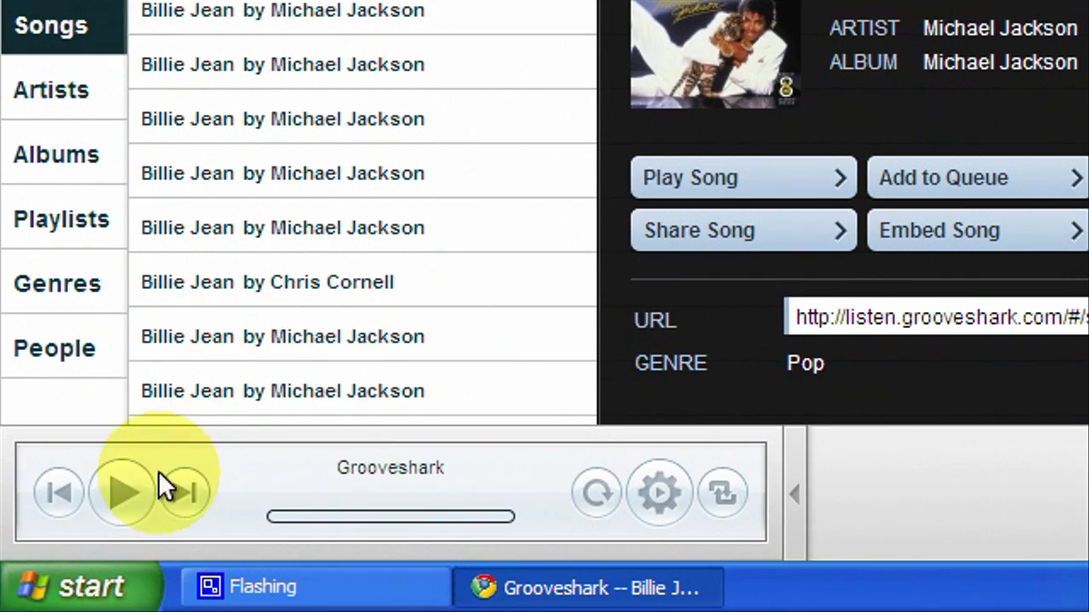
click(697, 186)
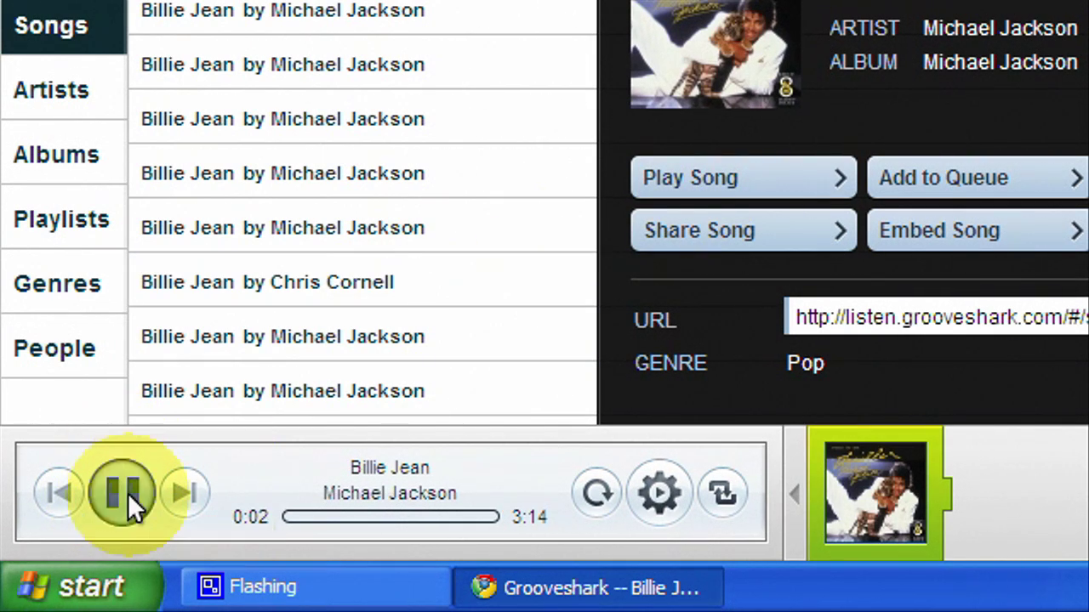
click(127, 492)
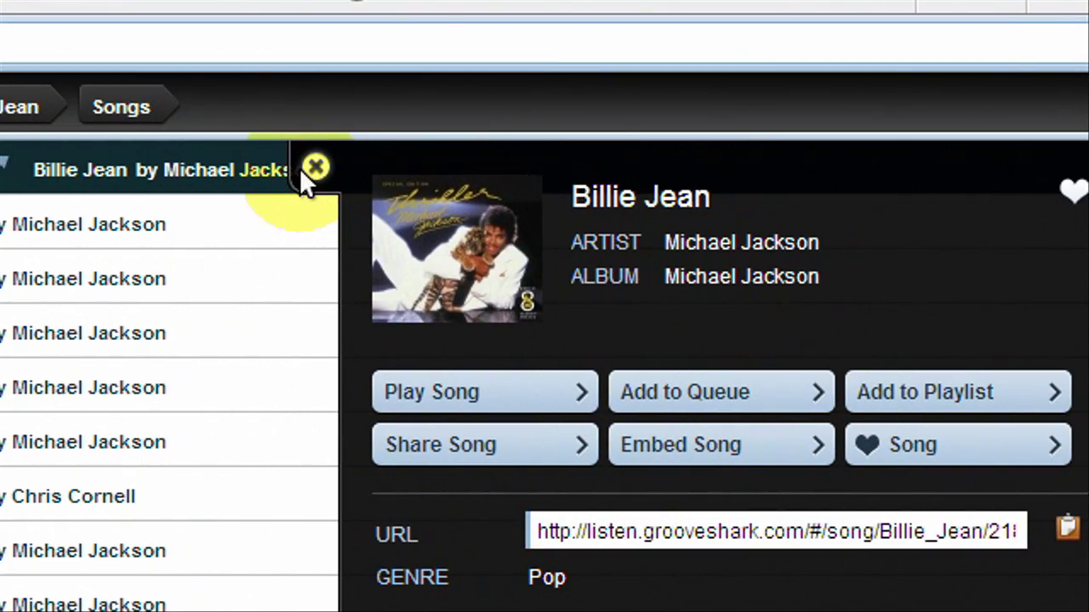
click(301, 169)
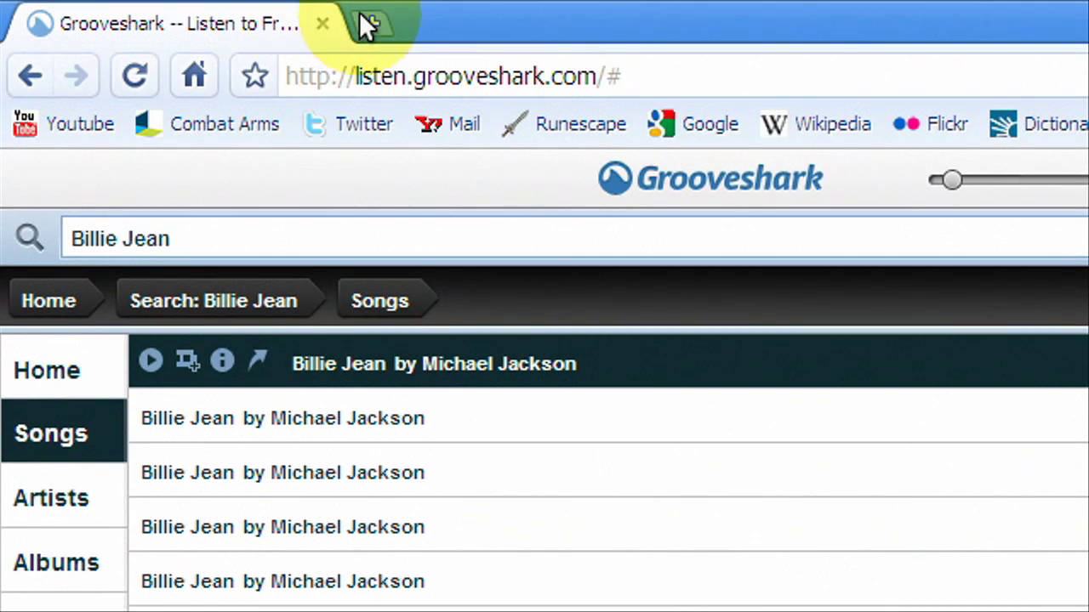
- Replace the address bar contents with 'pandora.co' to head to Pandora
click(421, 73)
key(BackSpace)
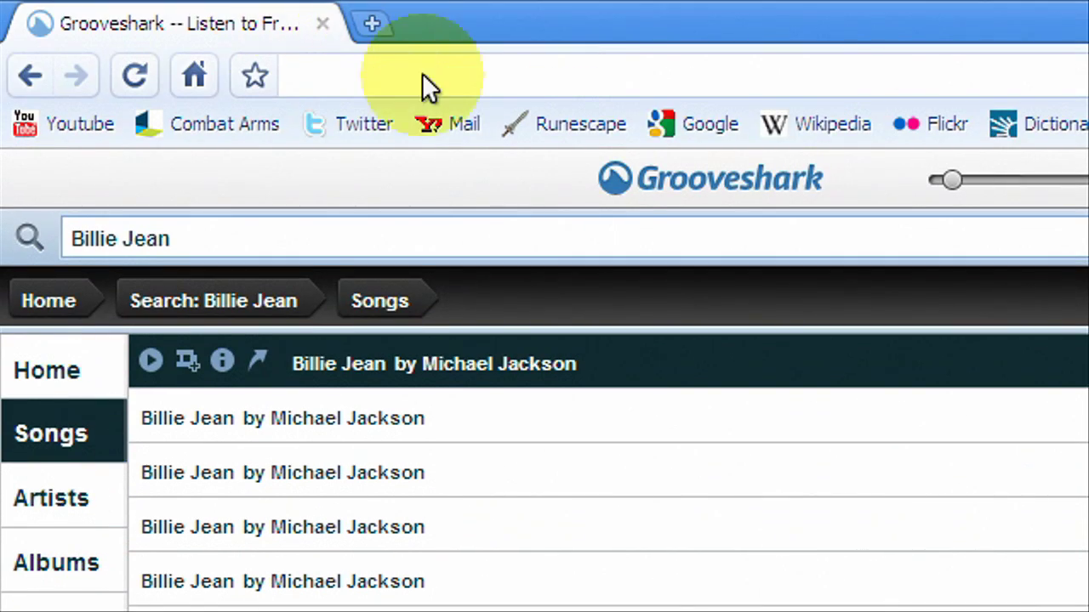
text(pandora.co)
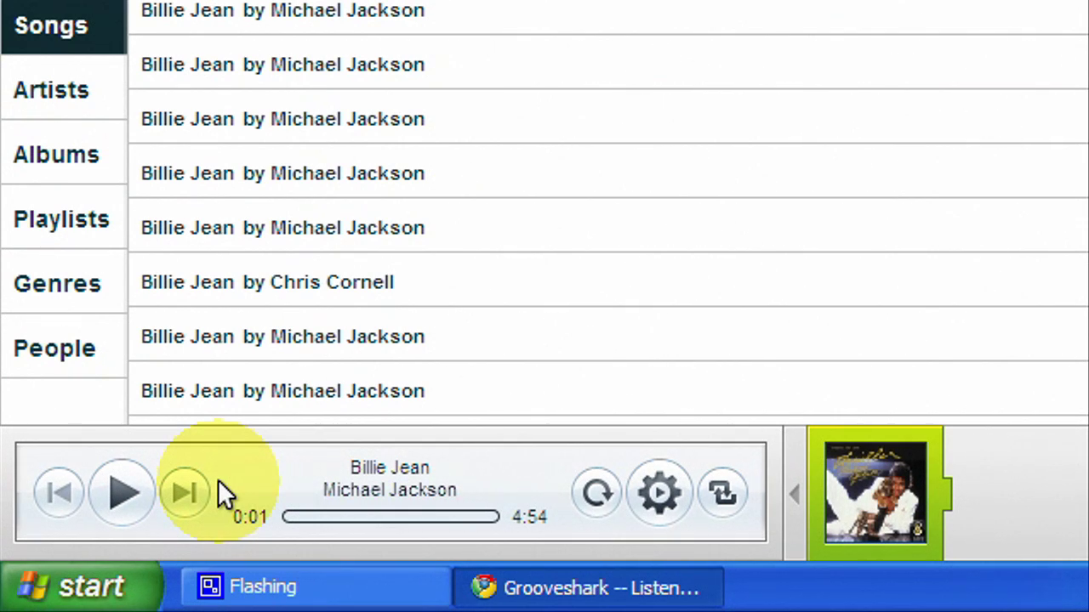
mouse_move(246, 491)
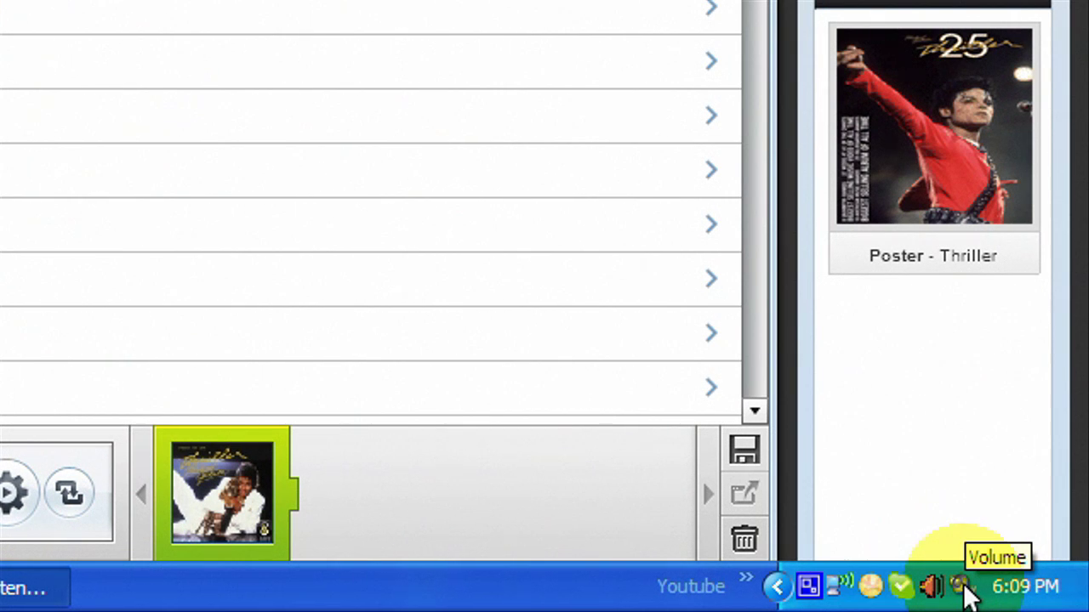
- Set the Volume Control mixer device to Realtek HD Audio Input with Recording selected
double_click(964, 585)
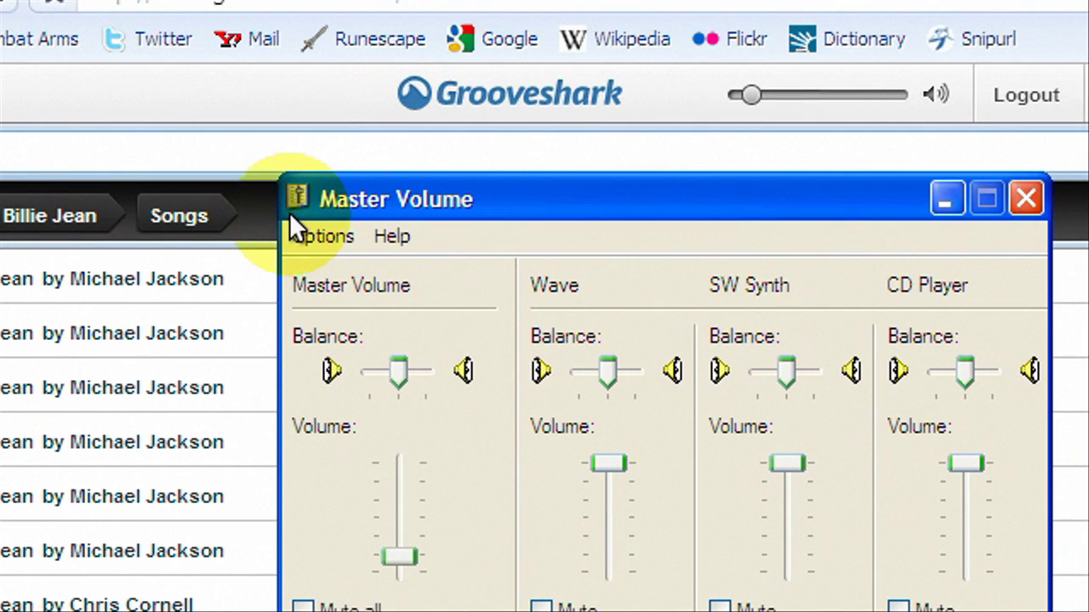
click(316, 236)
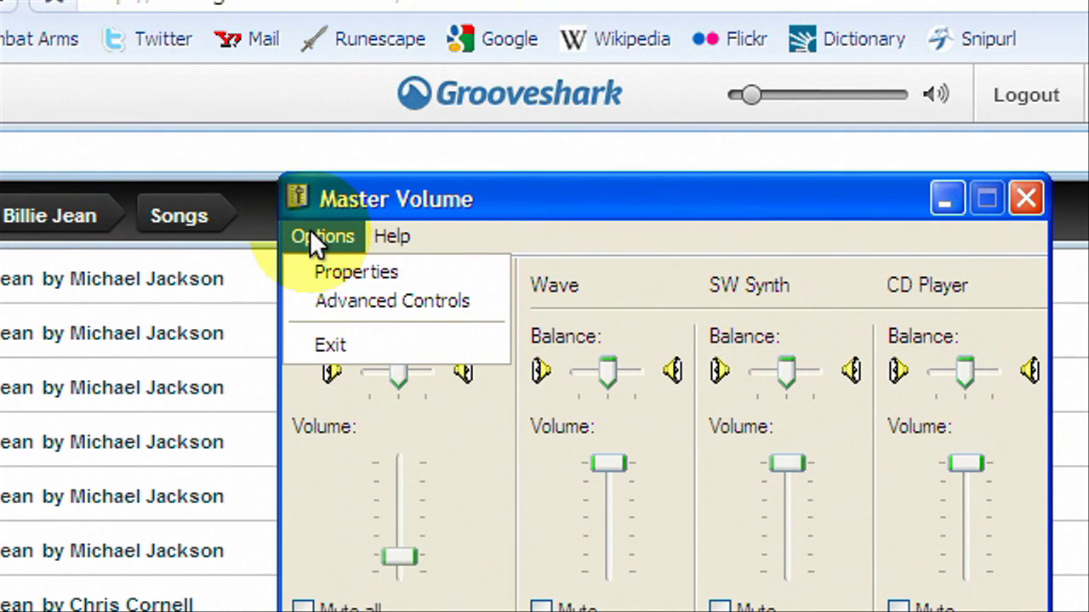
click(321, 274)
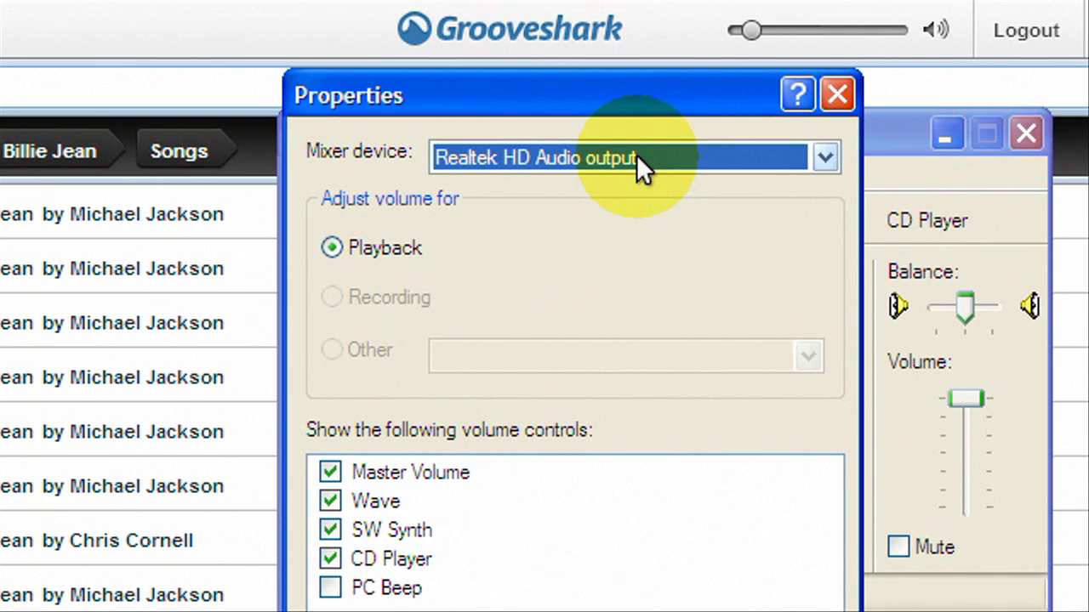
click(636, 93)
click(640, 189)
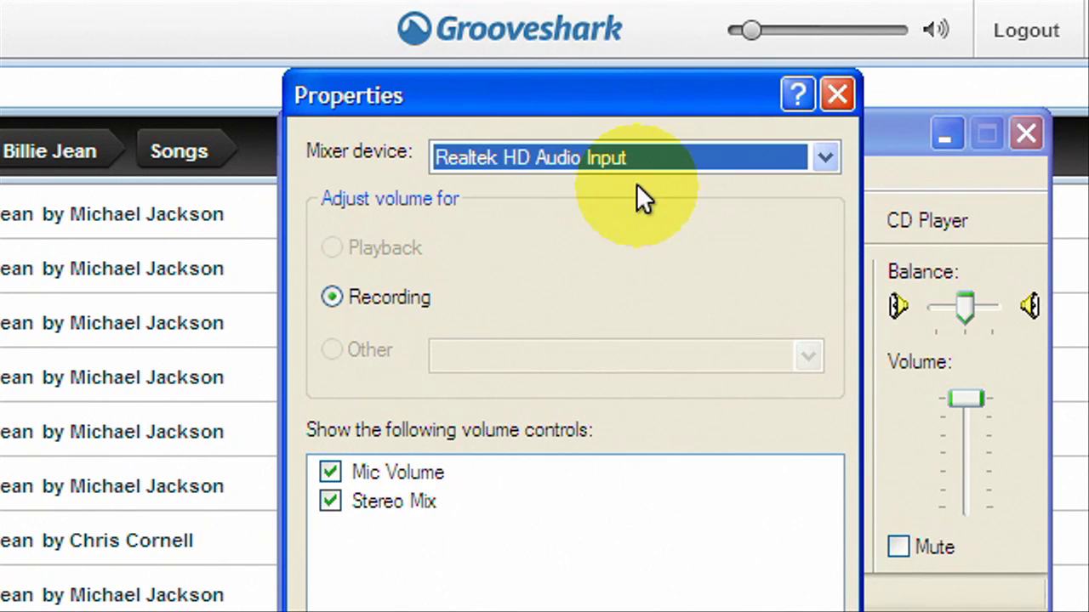
click(687, 157)
click(687, 183)
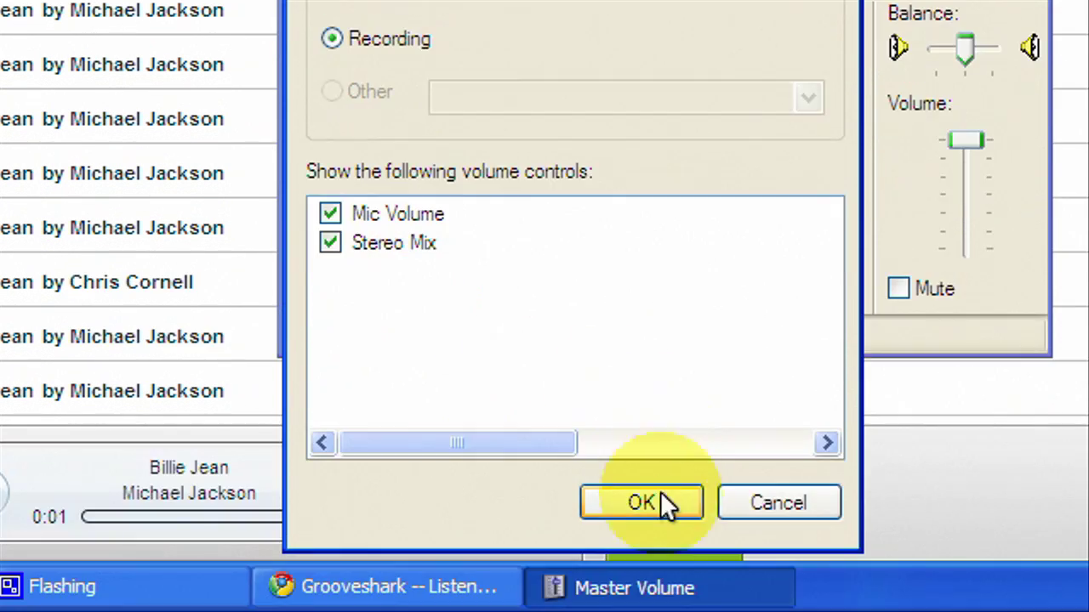
click(663, 569)
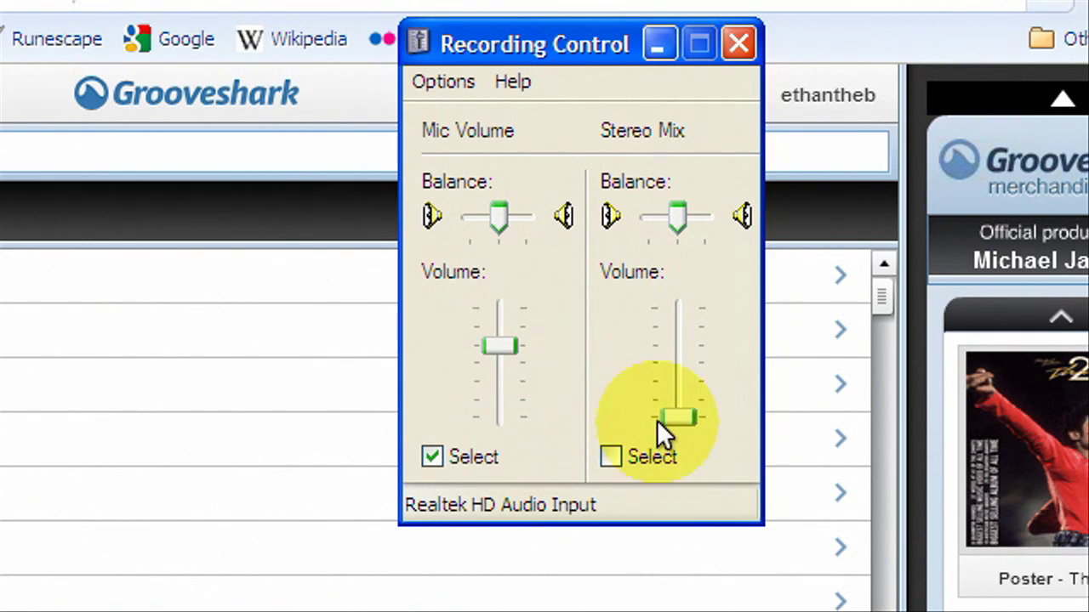
- Lower the Mic Volume slider, restore it to mid-height, then close Recording Control
drag(505, 347, 506, 418)
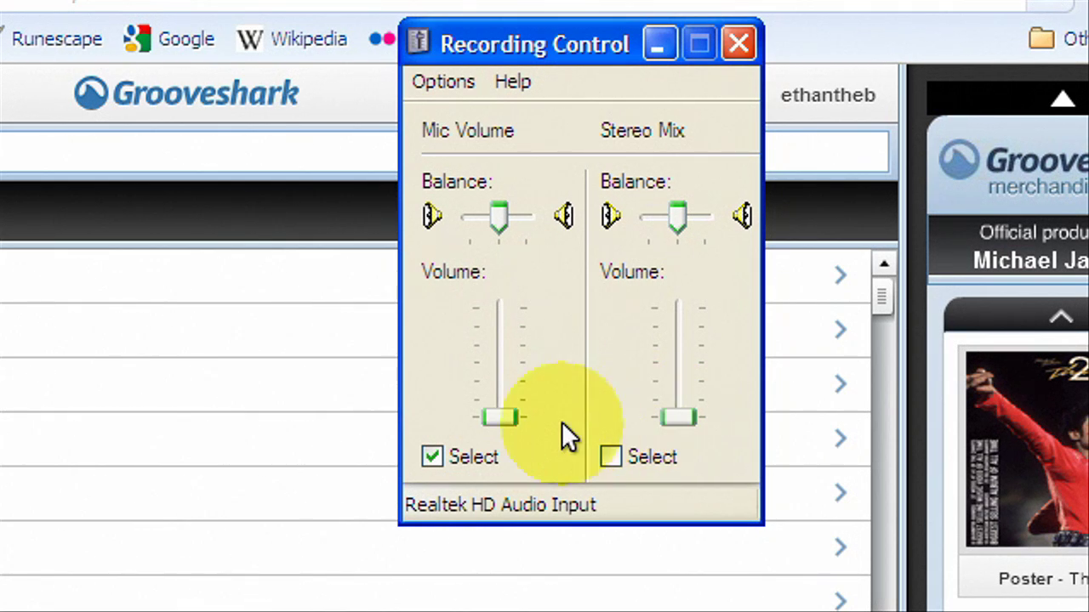
drag(503, 418, 506, 342)
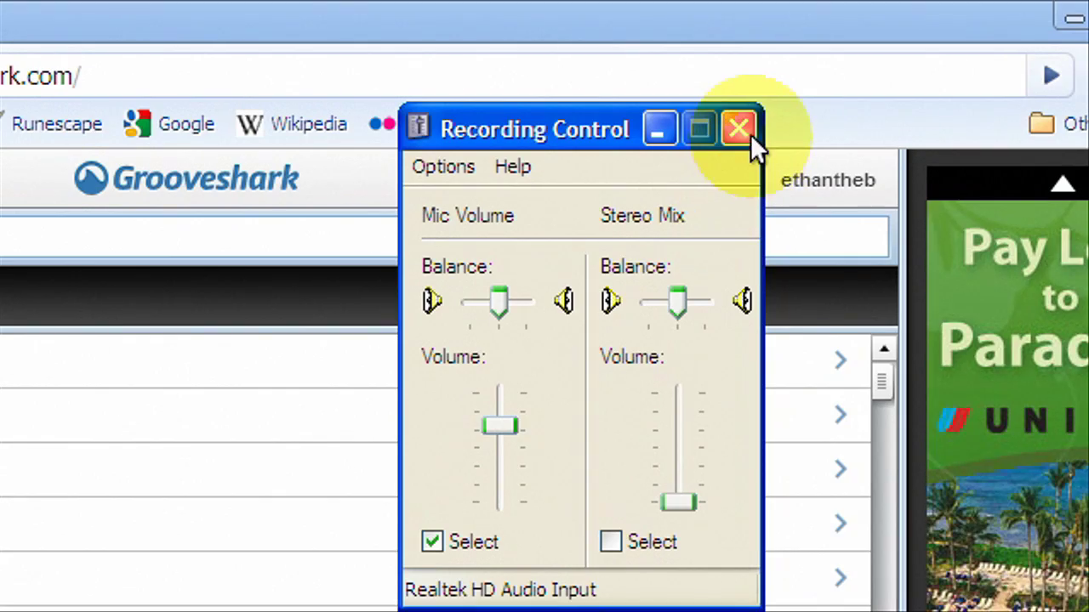
click(738, 108)
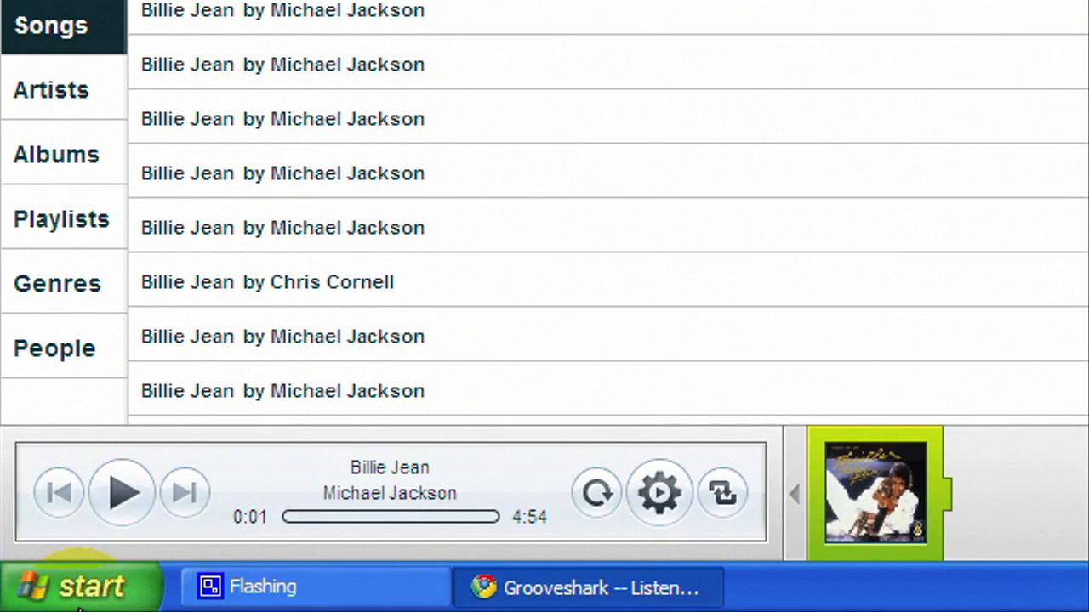
- Launch Sound Recorder from Start > All Programs > Accessories > Entertainment
click(90, 586)
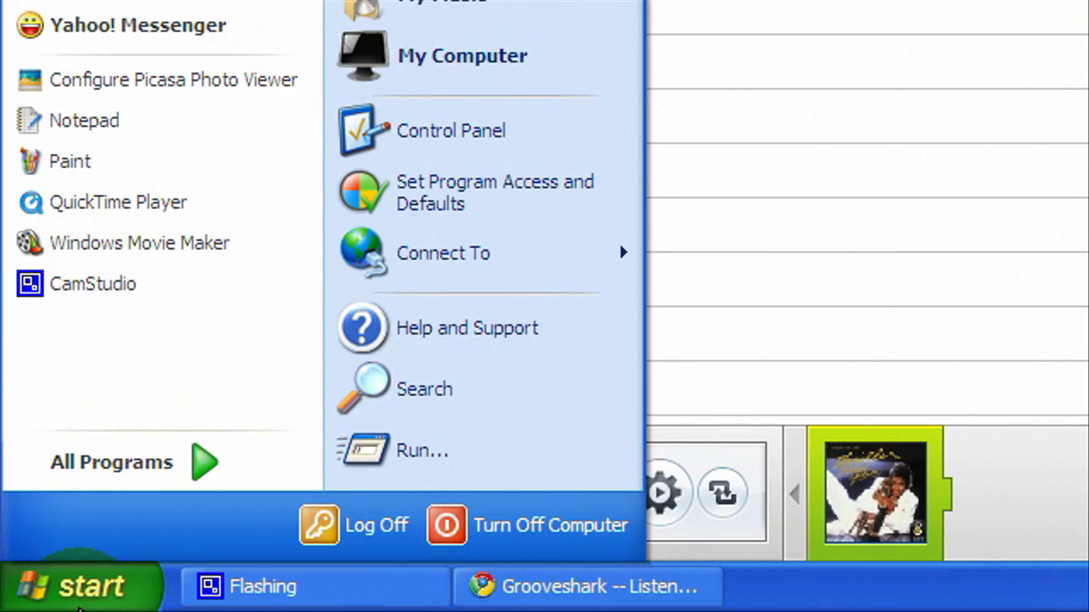
click(206, 464)
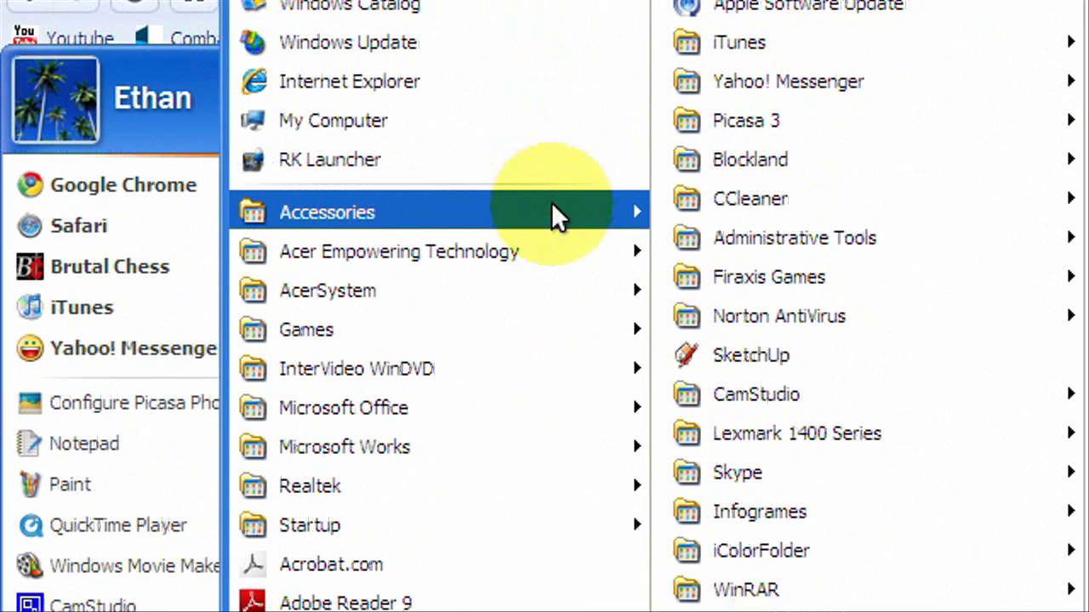
mouse_move(551, 204)
mouse_move(740, 250)
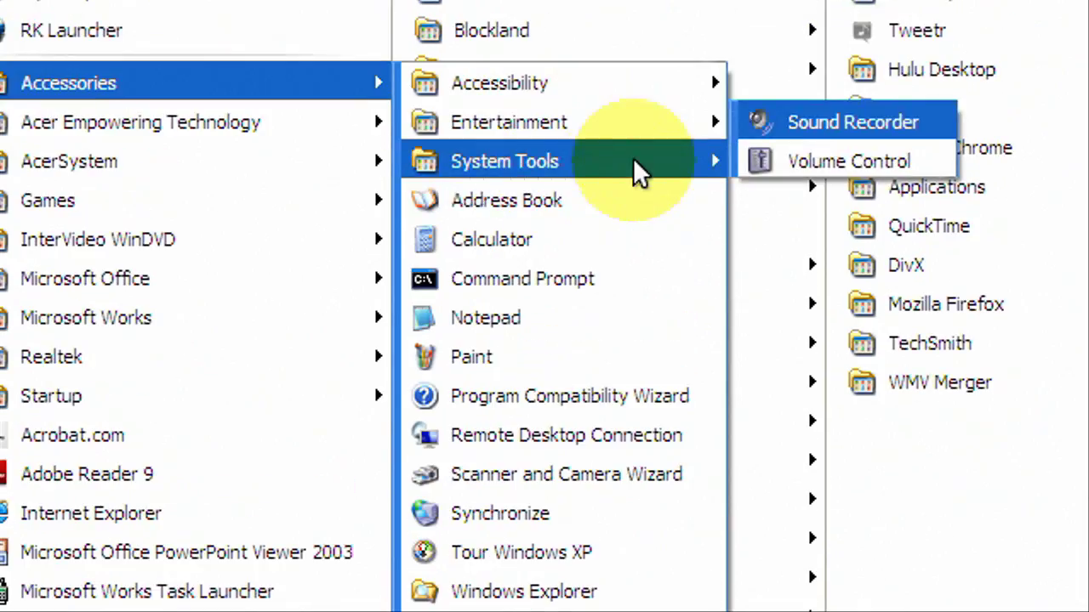
click(789, 170)
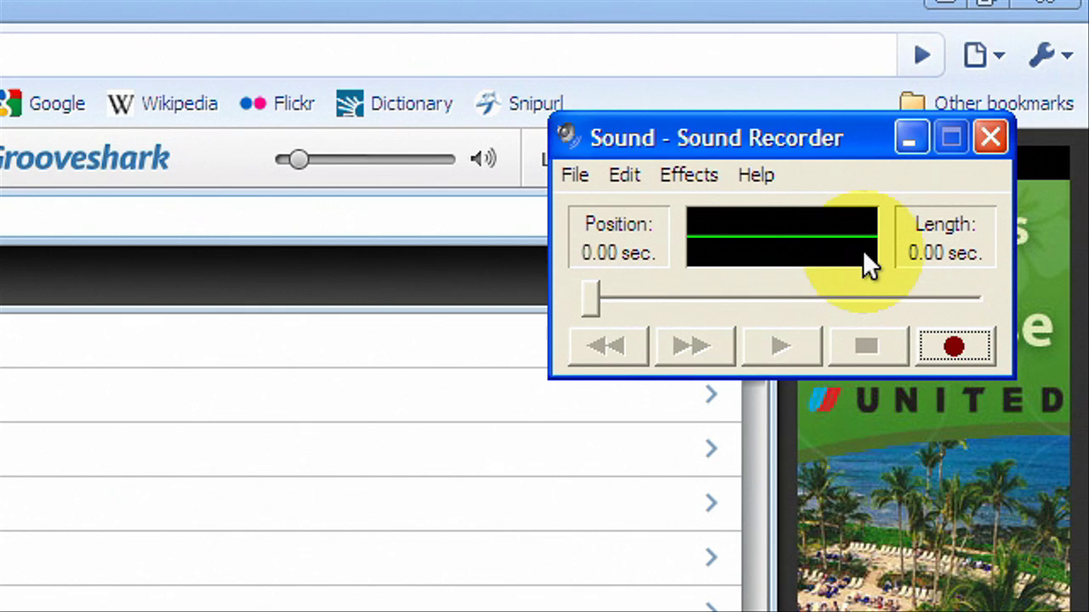
- Make a short test recording, then rewind the sound to 0.00 sec
click(943, 333)
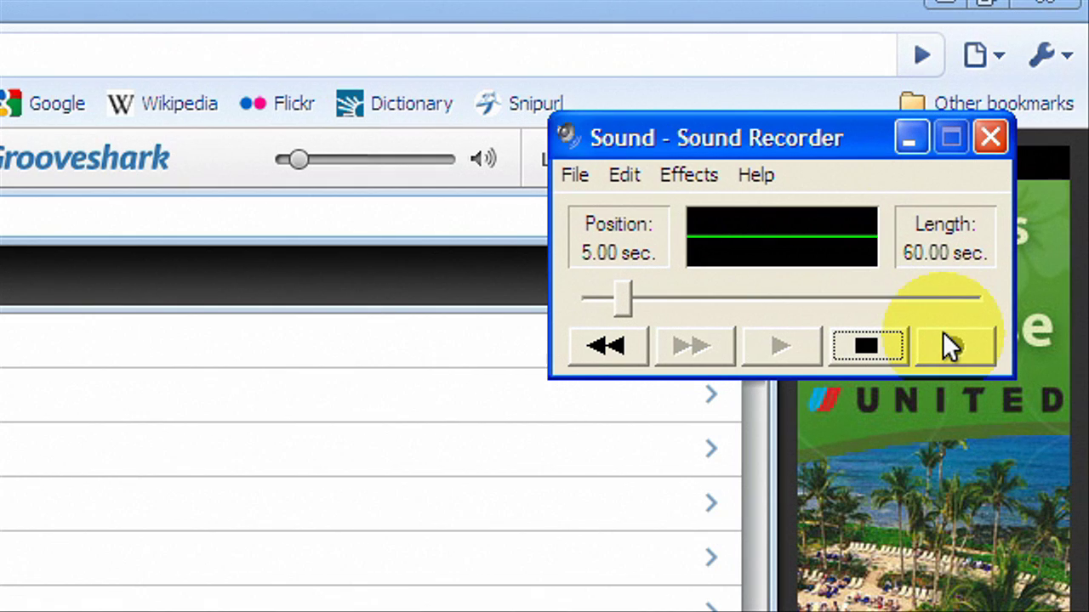
click(860, 342)
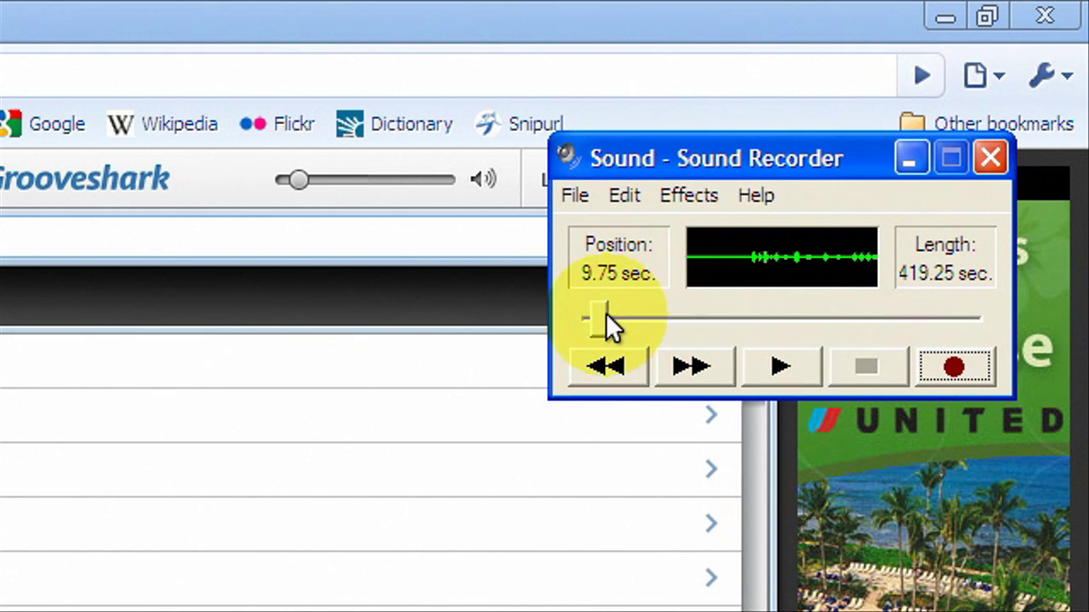
drag(606, 315, 568, 322)
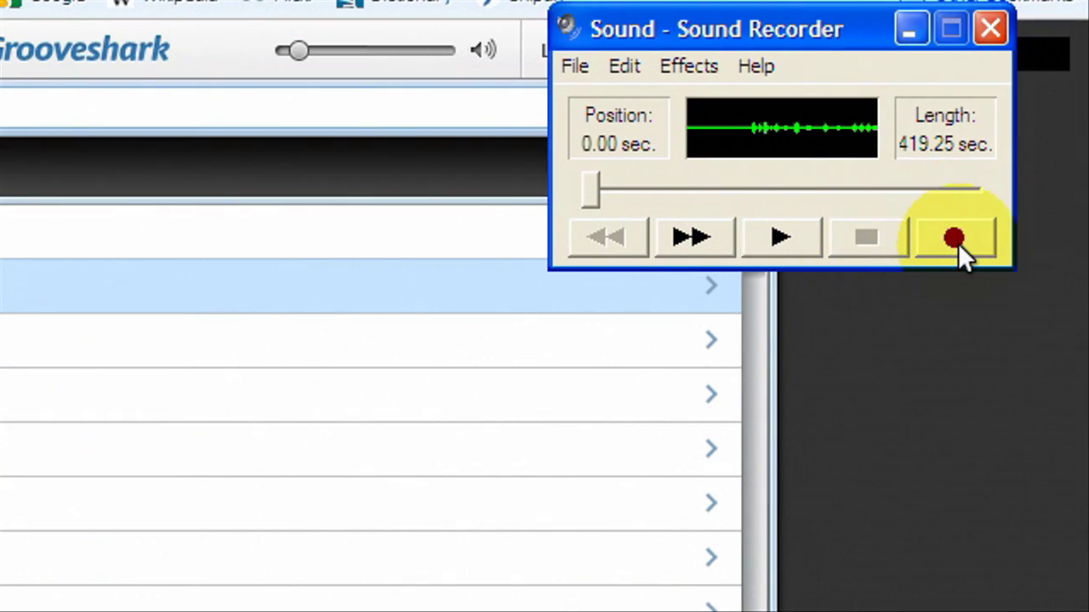
- Record about 14.75 seconds of Billie Jean playing in Grooveshark, then stop recording
click(955, 239)
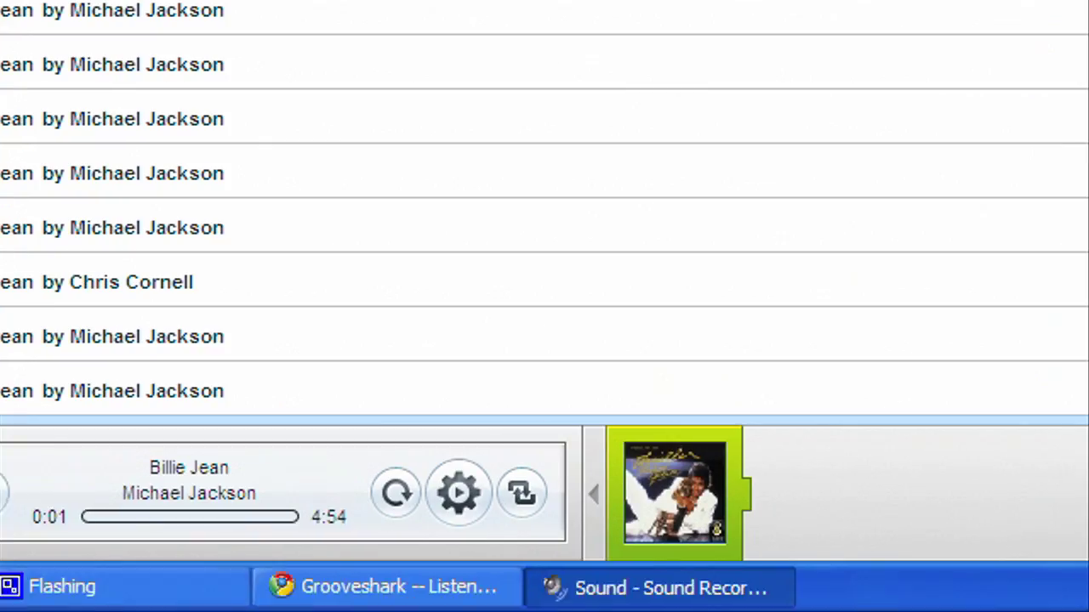
click(128, 492)
click(118, 480)
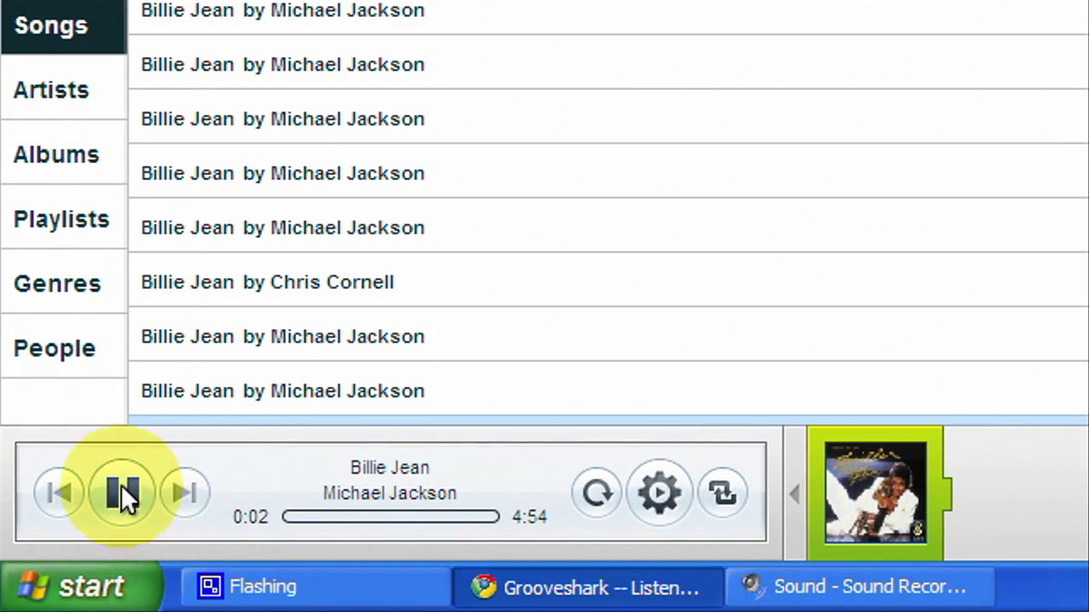
click(120, 478)
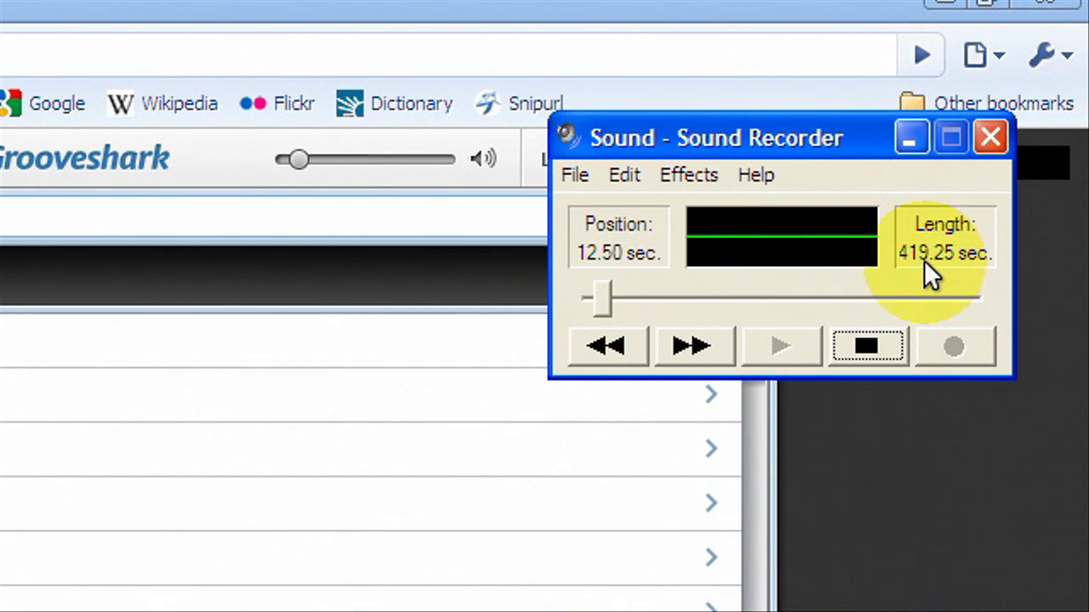
click(866, 348)
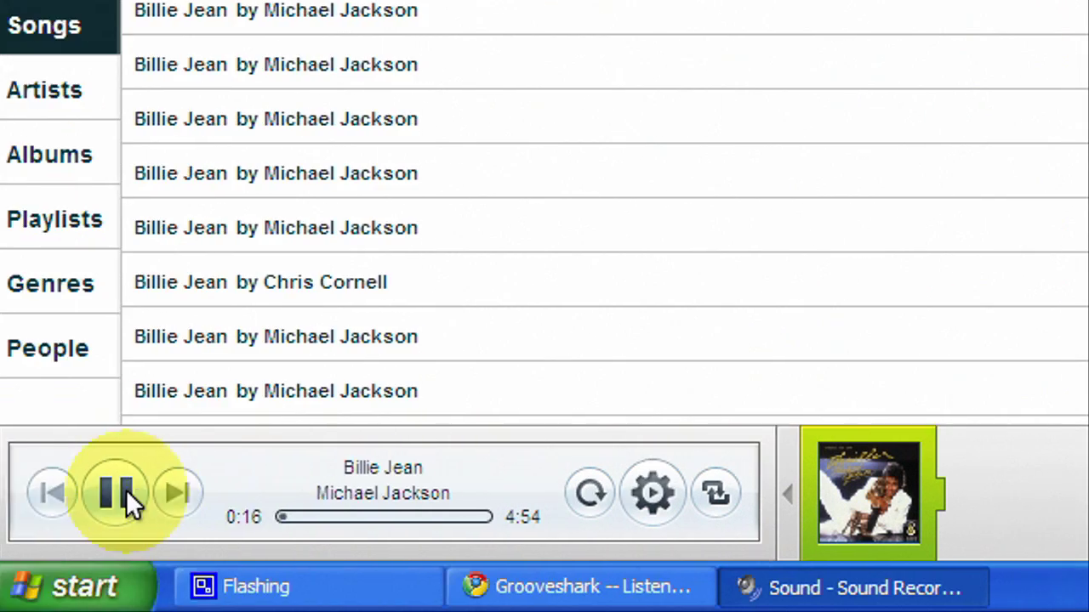
- Pause Billie Jean, adjust the master playback volume, and bring Sound Recorder to the front
click(128, 493)
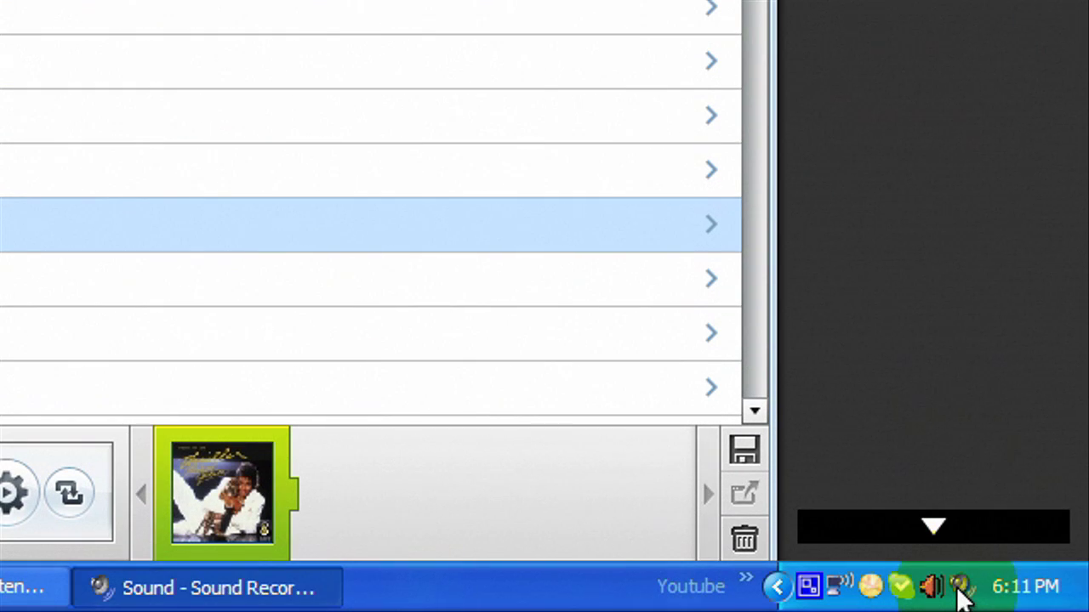
click(960, 588)
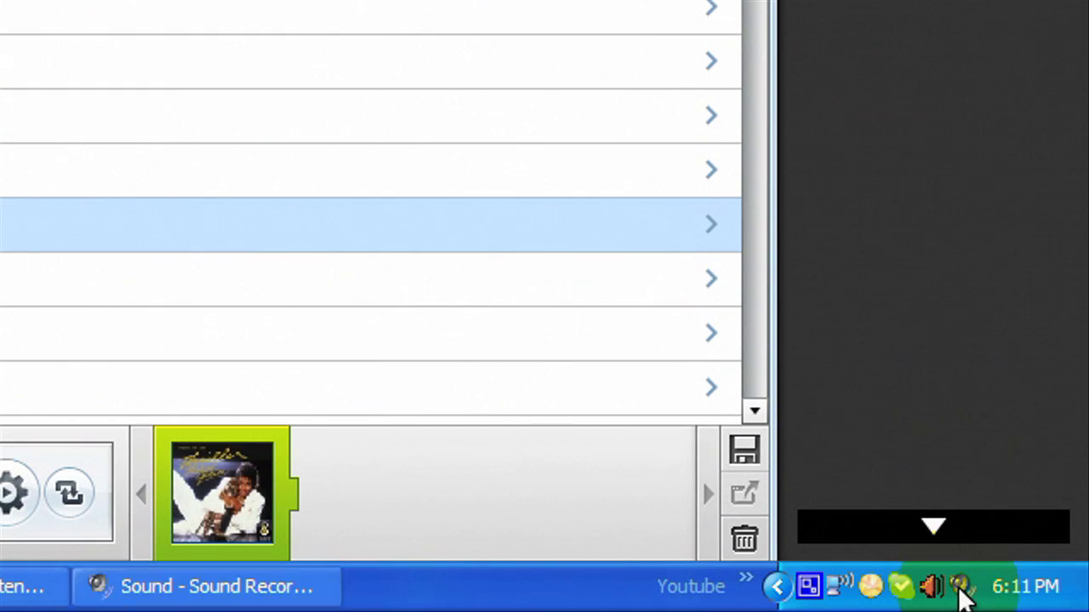
mouse_move(889, 505)
mouse_down()
mouse_move(882, 483)
mouse_move(900, 516)
mouse_move(895, 447)
mouse_move(907, 509)
mouse_up()
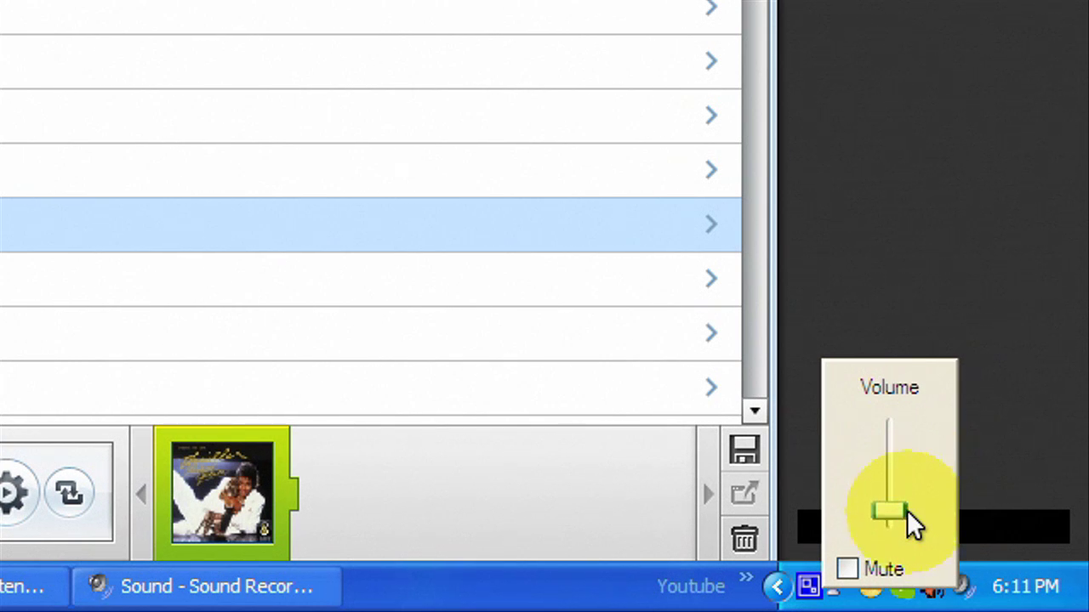
click(925, 537)
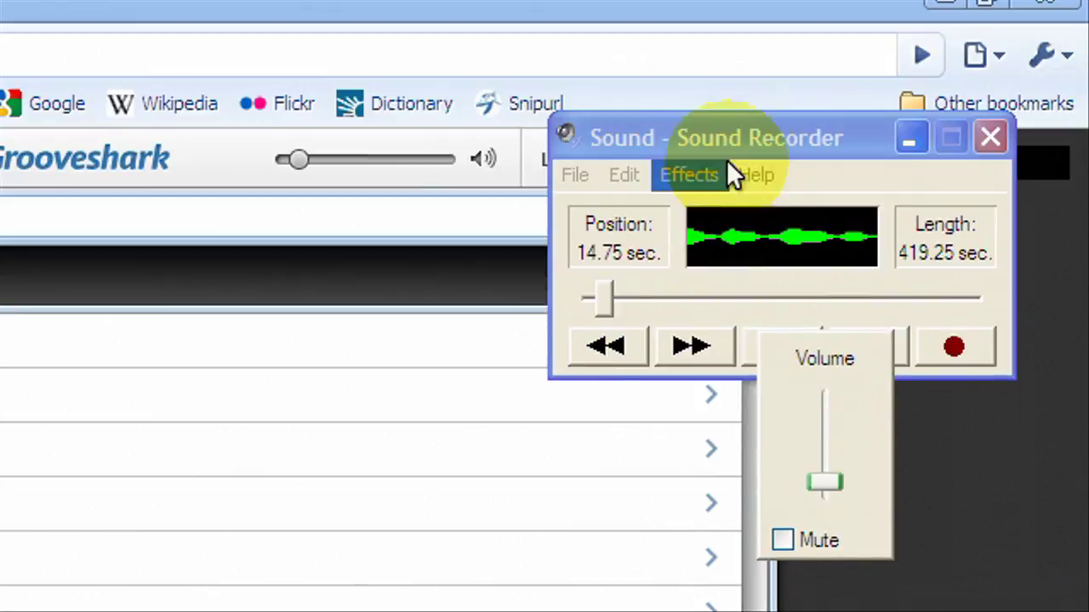
click(739, 147)
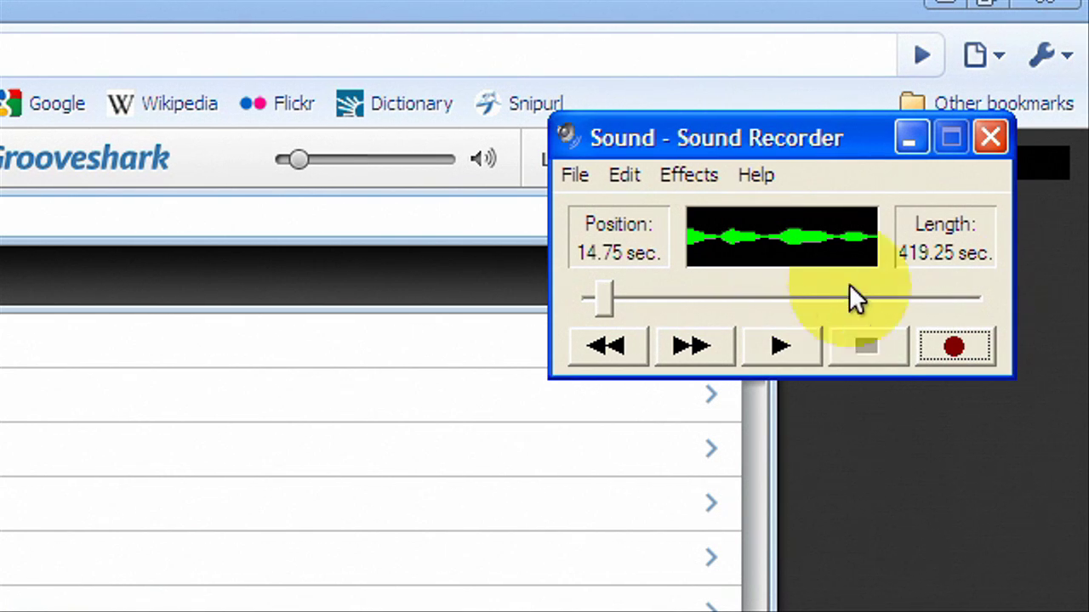
- Open Save As and browse the audio format list in Sound Selection
click(575, 175)
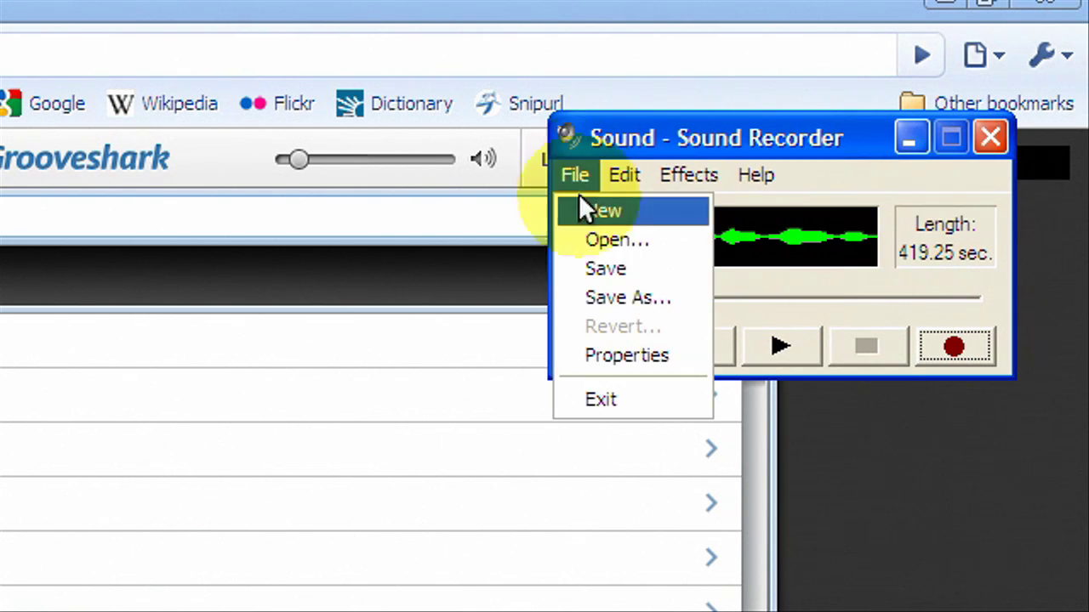
click(627, 294)
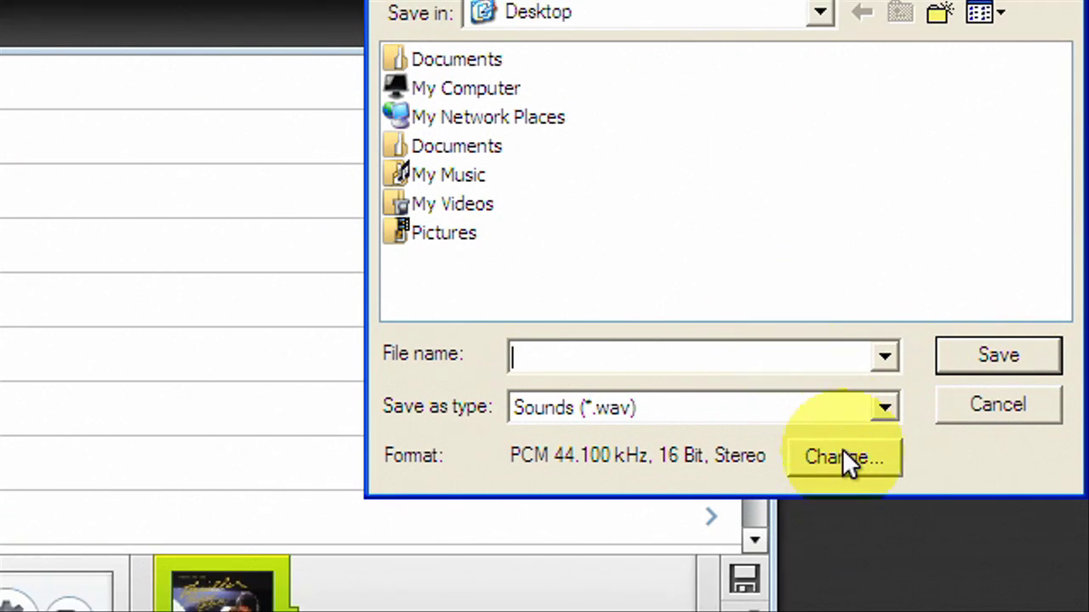
click(842, 459)
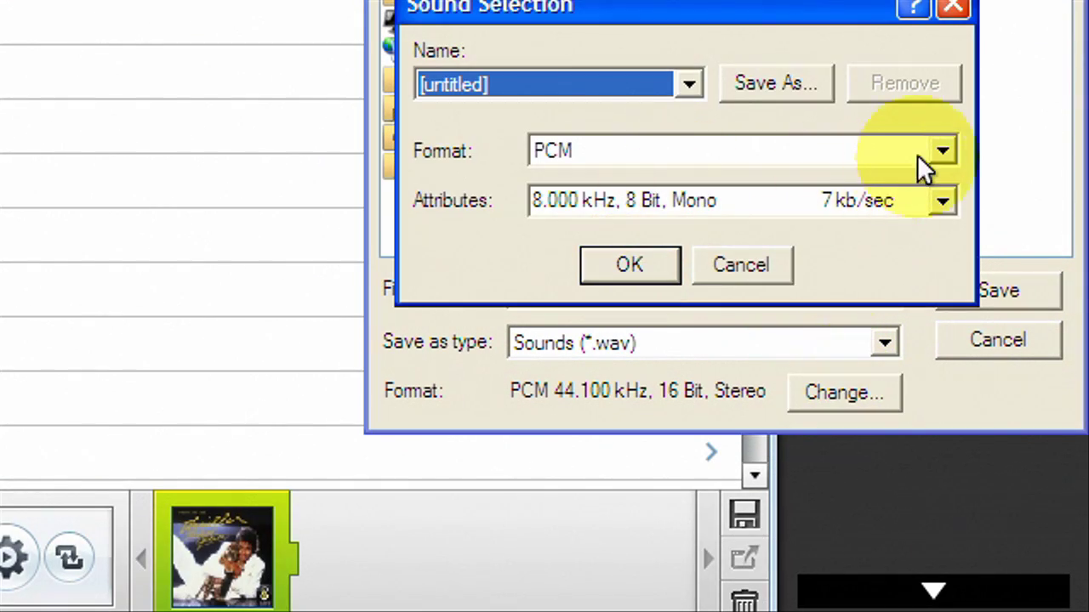
click(939, 150)
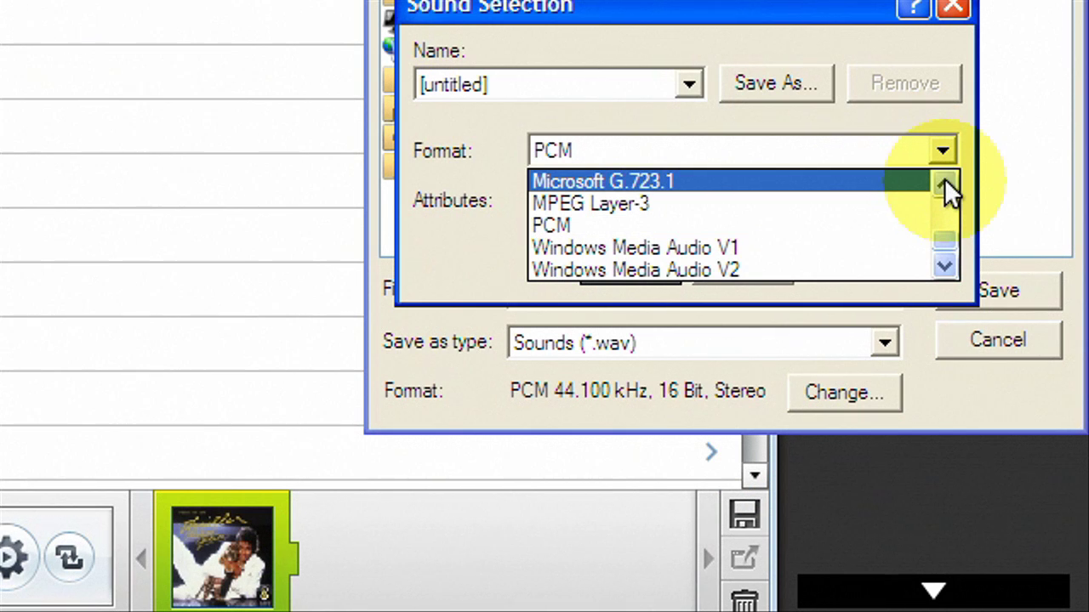
click(945, 182)
click(946, 182)
click(945, 182)
click(945, 182)
- Keep the PCM format, cancel saving, and quit Sound Recorder
click(944, 257)
click(944, 257)
click(944, 257)
click(945, 255)
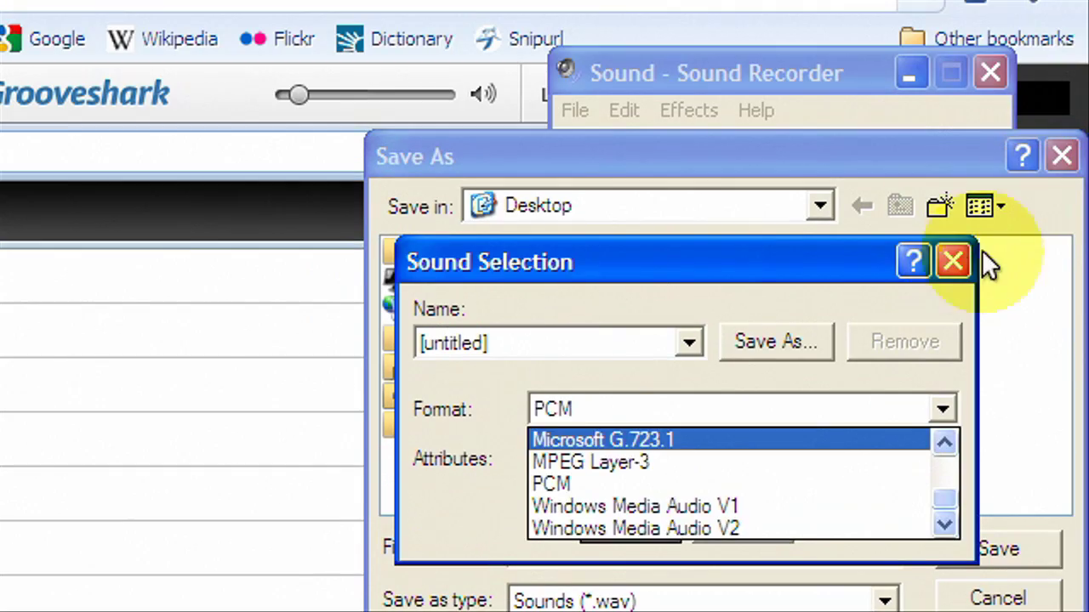
click(985, 0)
click(956, 255)
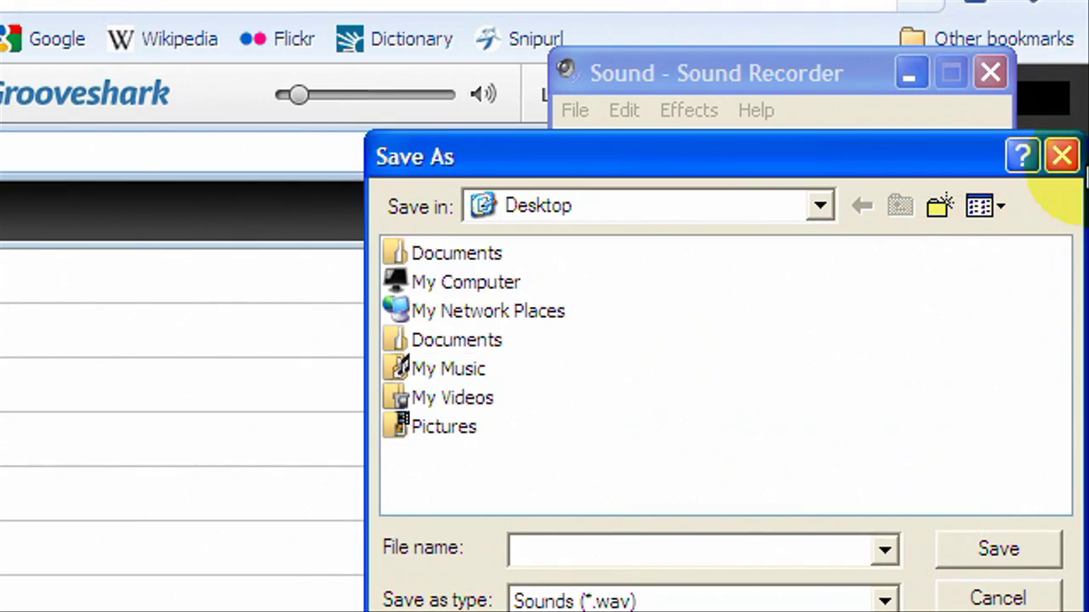
click(1063, 161)
click(990, 73)
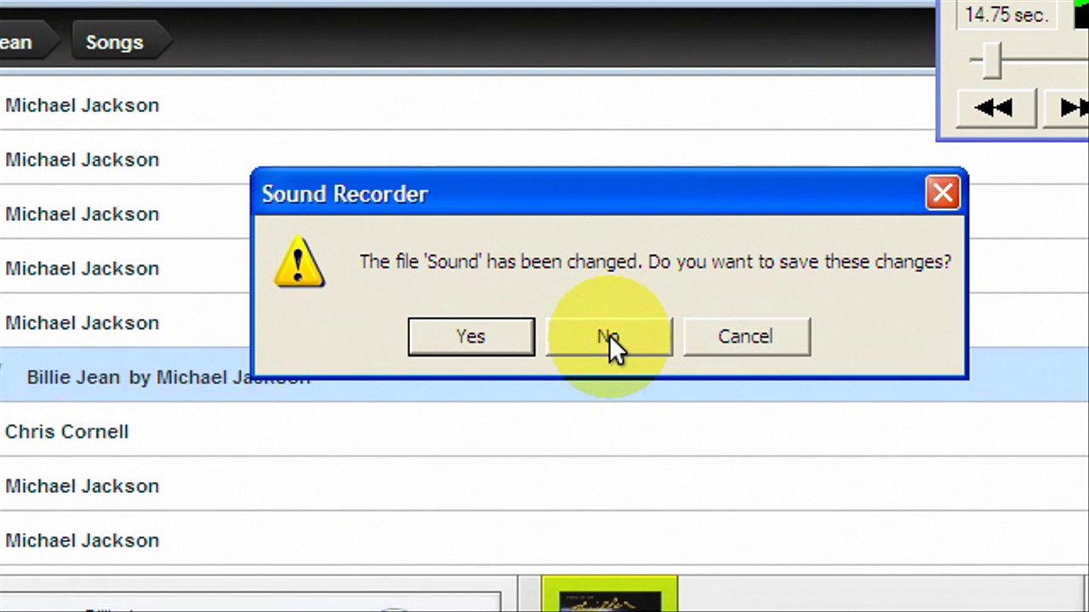
- Discard the unsaved recording and load mediaconverter.org in a new tab
click(609, 335)
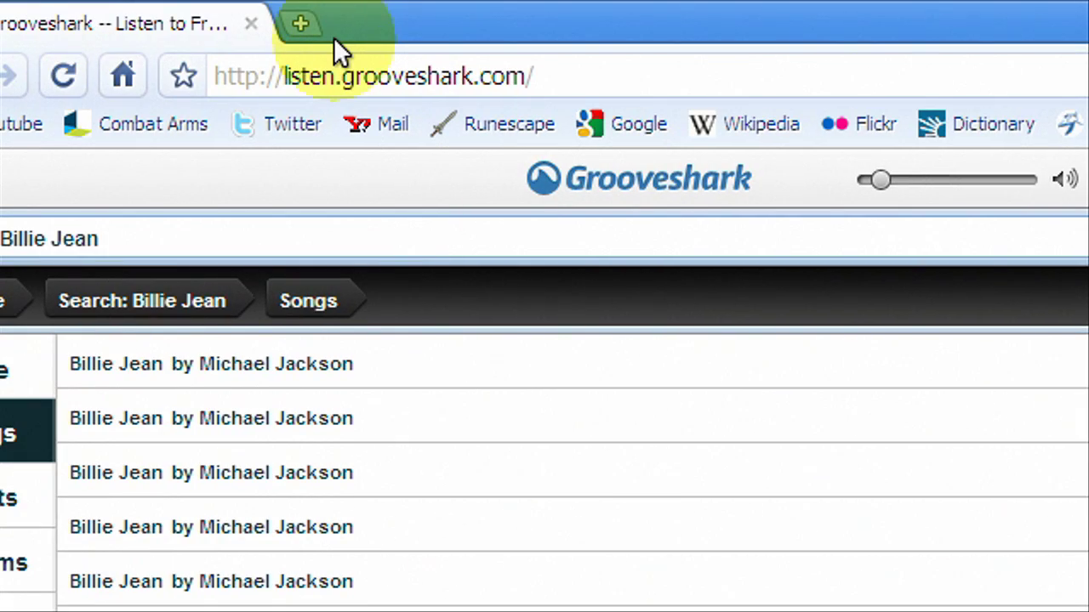
click(332, 35)
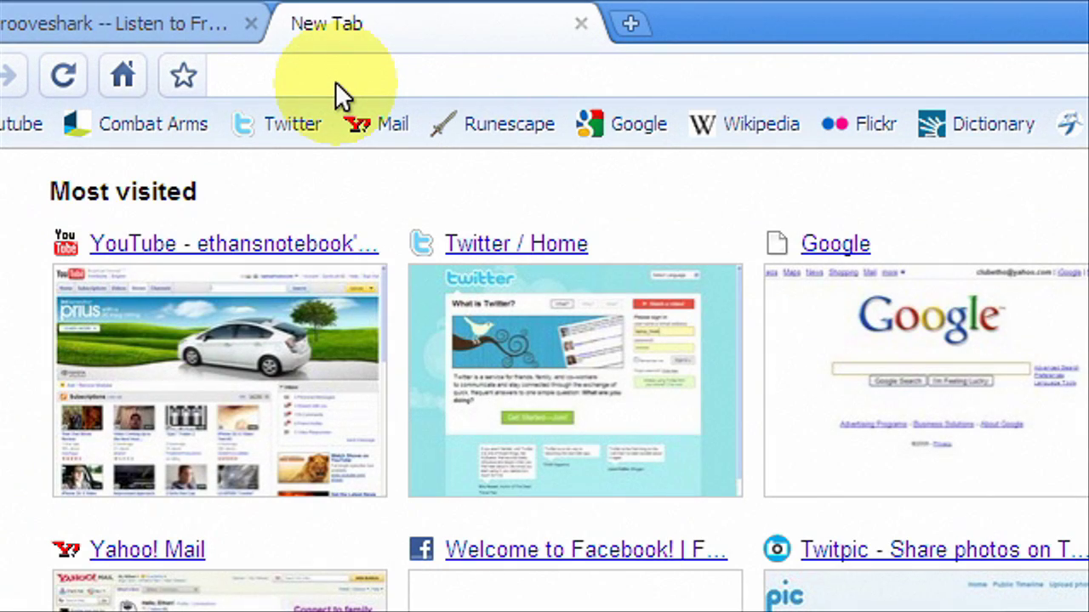
text(mediaconver)
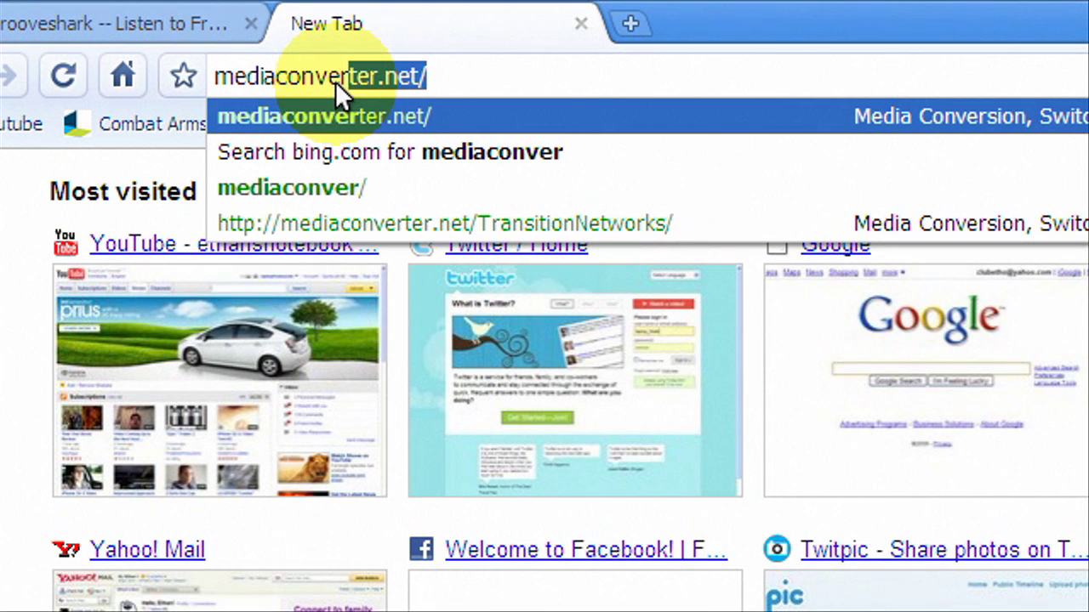
text(ter.org)
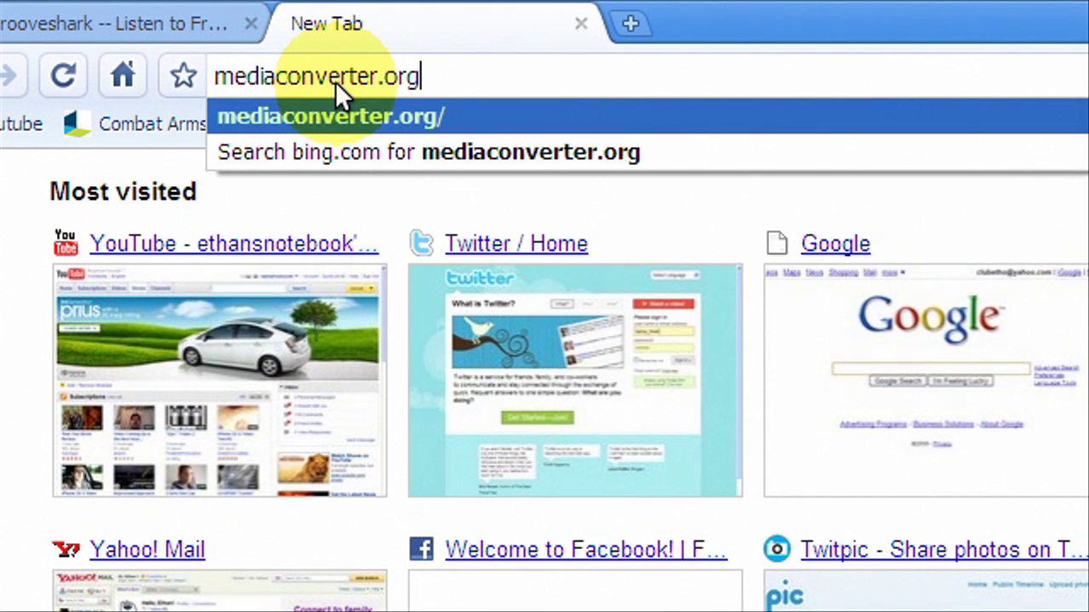
key(Return)
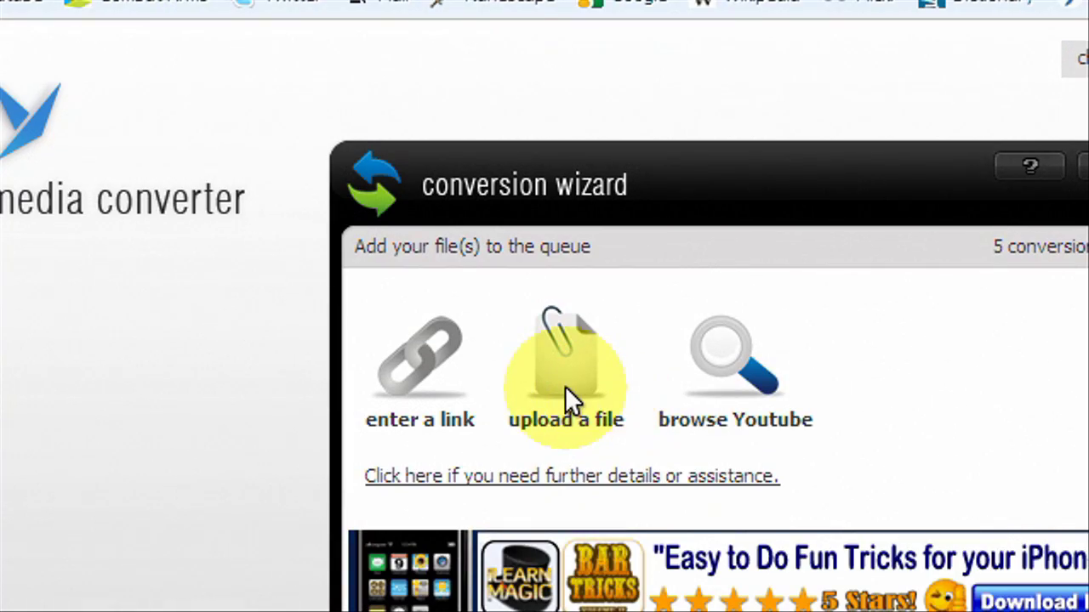
- Open the 'upload a file' form and dismiss the file picker without choosing a file
click(564, 386)
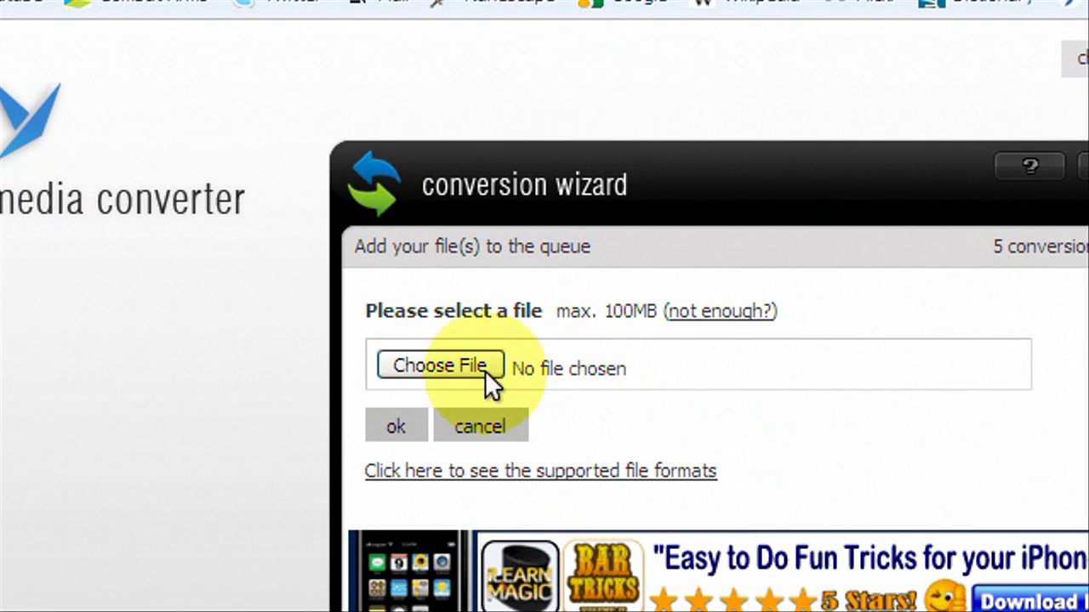
click(473, 367)
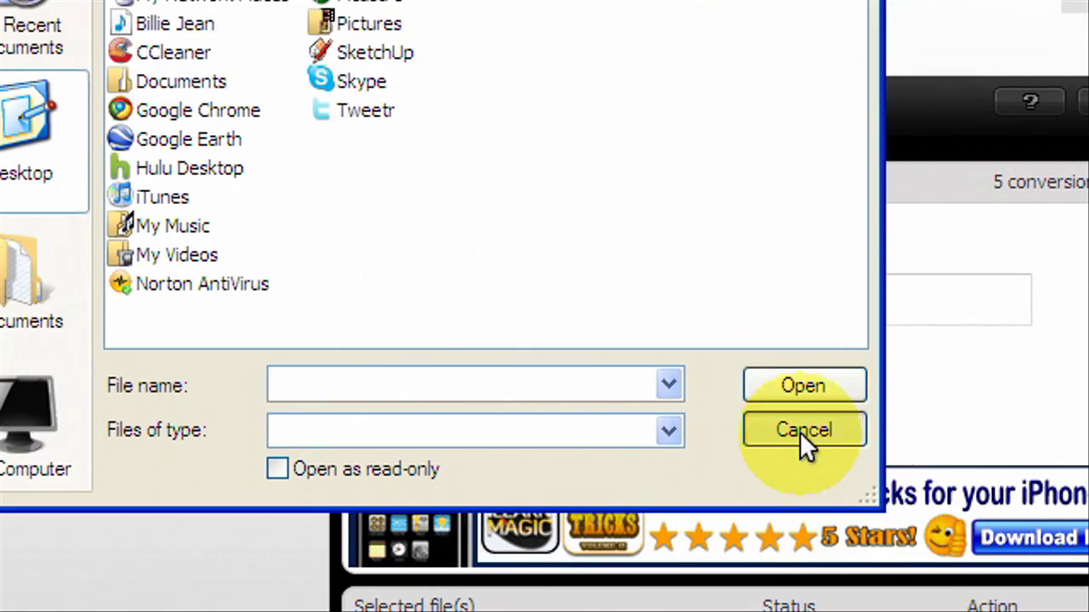
click(803, 493)
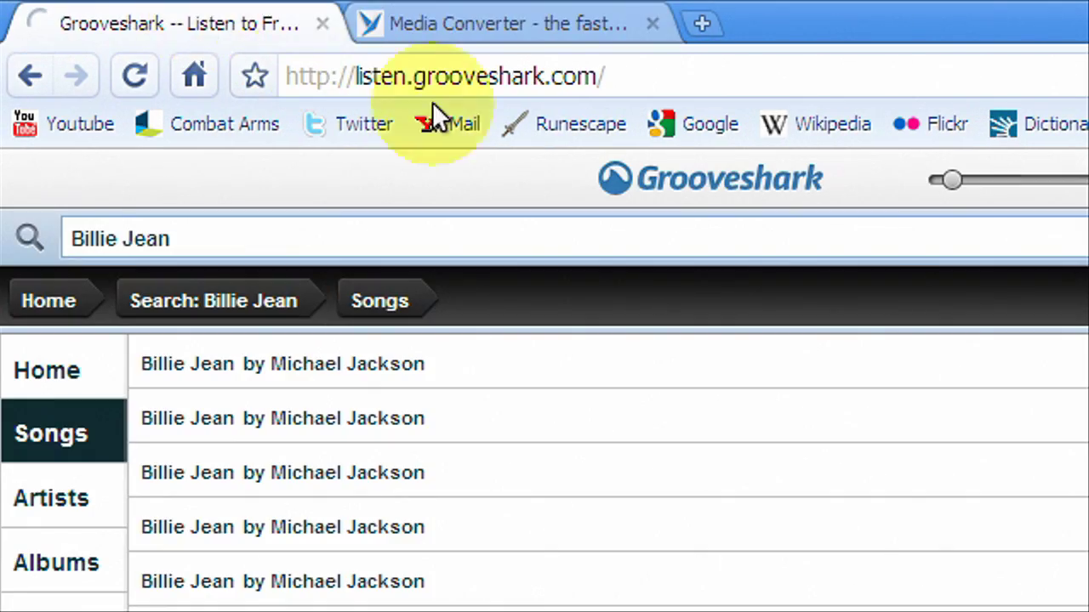
- Switch to the Media Converter tab
click(523, 20)
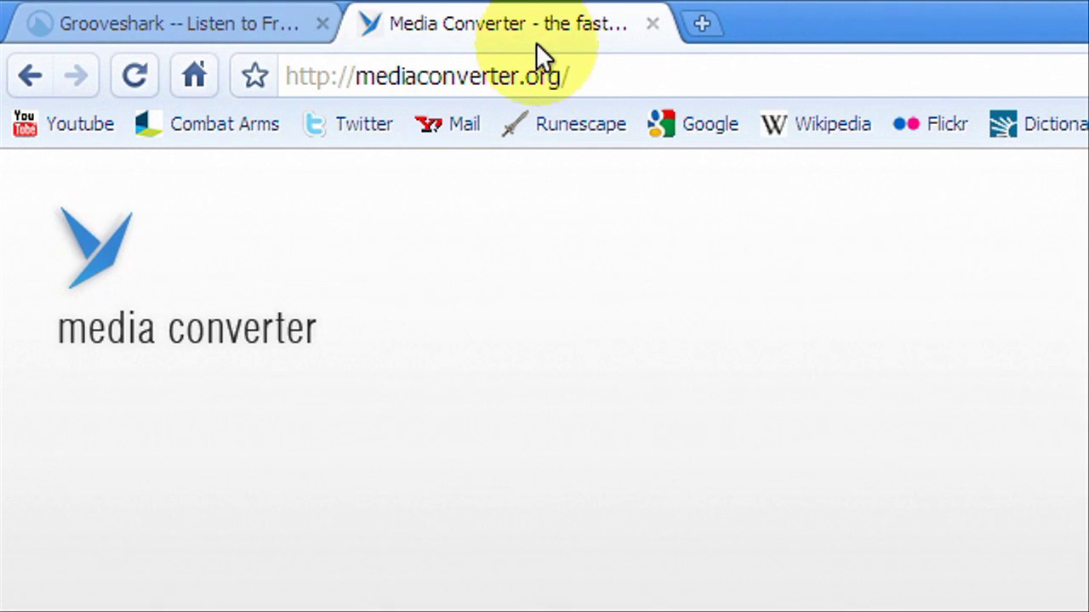